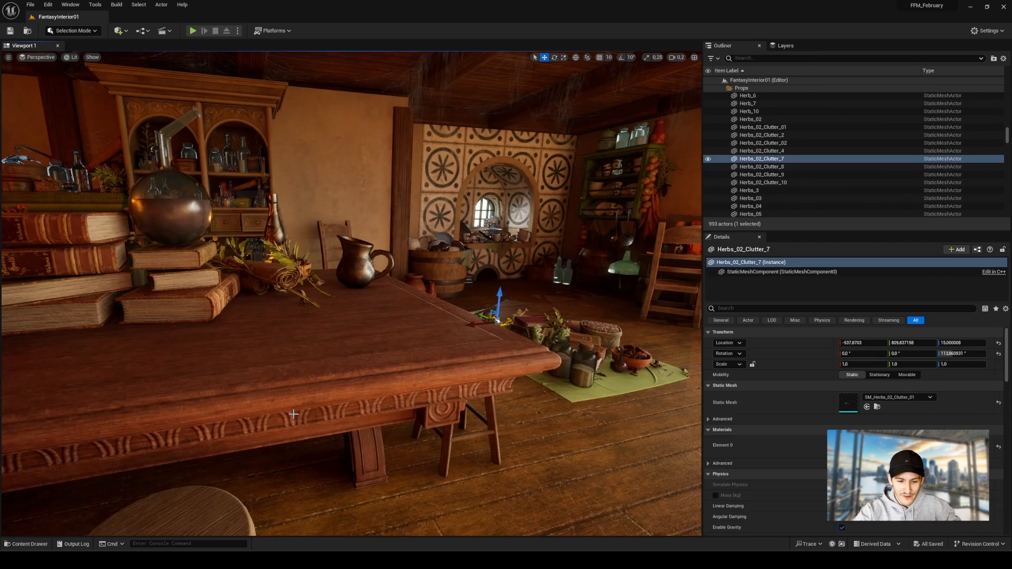
- Create an Actor Blueprint class named BP_MaterialTool in the FantasyInterior01 folder and open it
{"action": "key", "text": "ctrl+space"}
{"action": "right_click", "coordinate": [505, 422]}
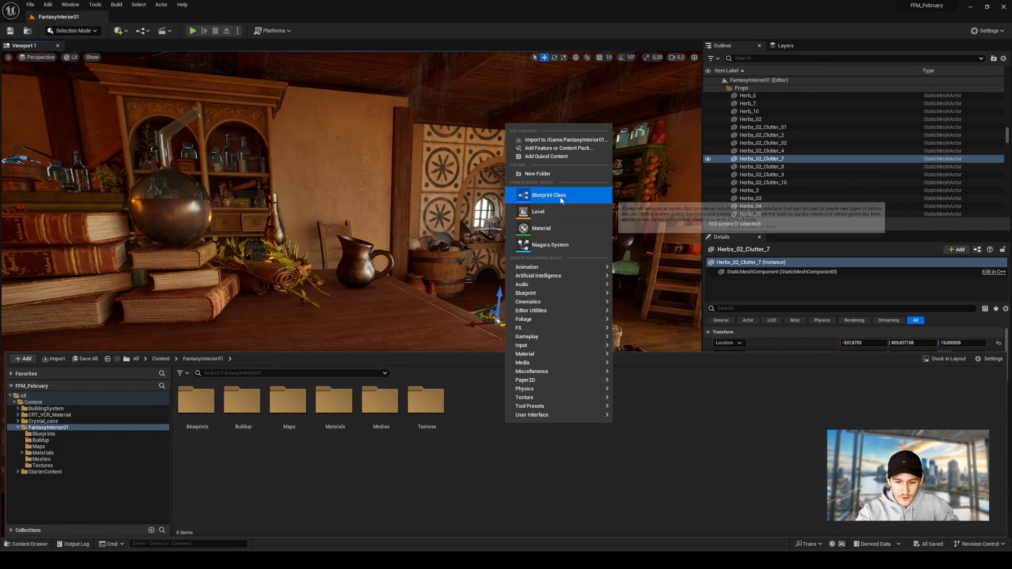
{"action": "left_click", "coordinate": [535, 196]}
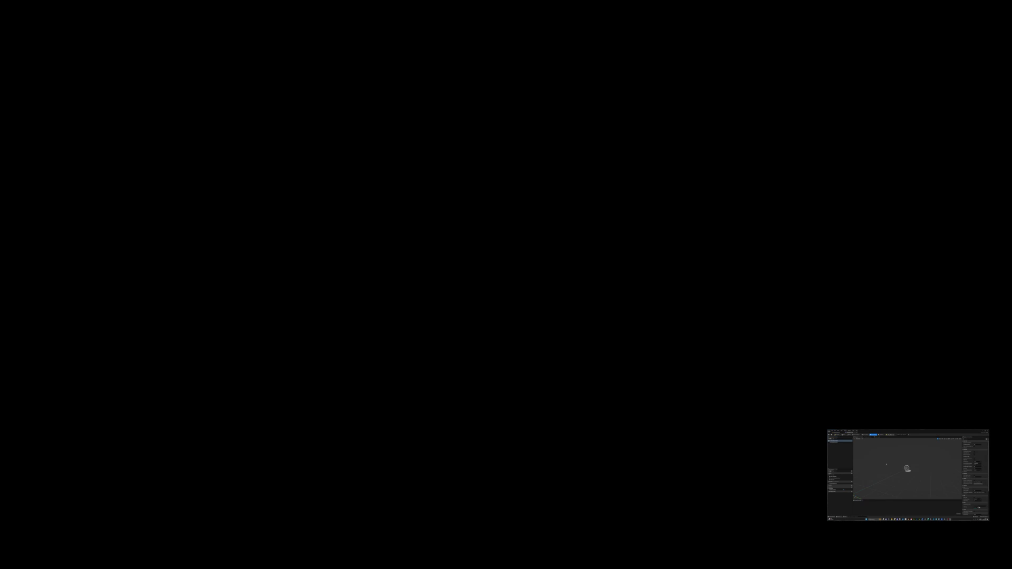
- Find the SM_Vase_Tool mesh in the Meshes folder, add it as a component of BP_MaterialTool, and frame it
{"action": "type", "text": "vase"}
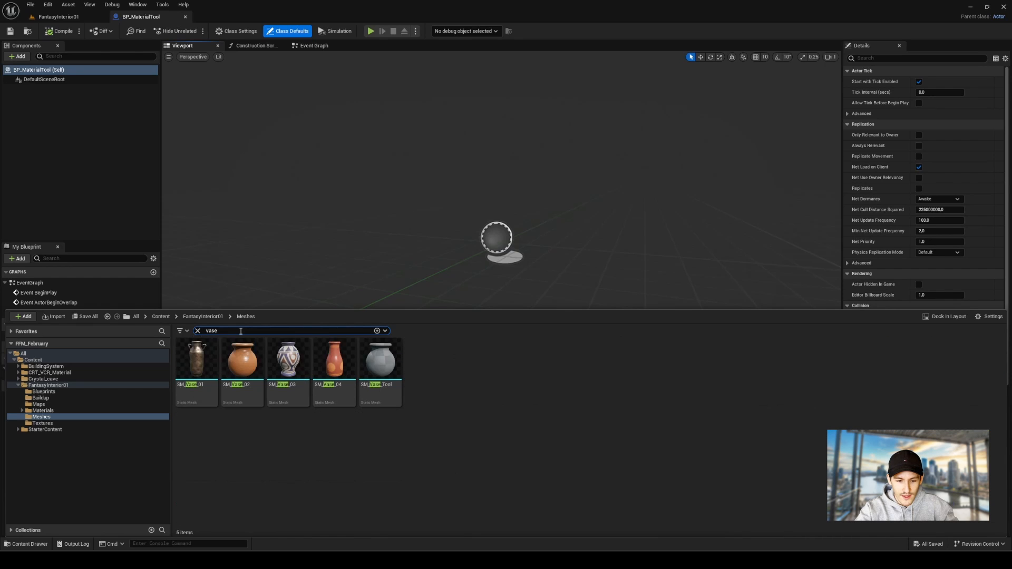
{"action": "left_click_drag", "start_coordinate": [380, 361], "coordinate": [85, 141]}
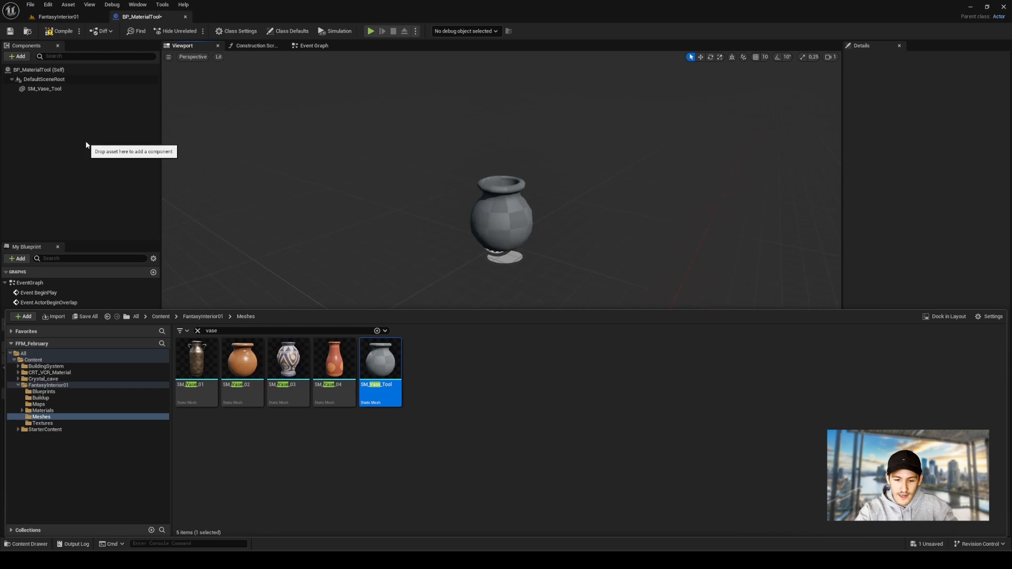
{"action": "left_click", "coordinate": [84, 148]}
{"action": "left_click", "coordinate": [507, 223]}
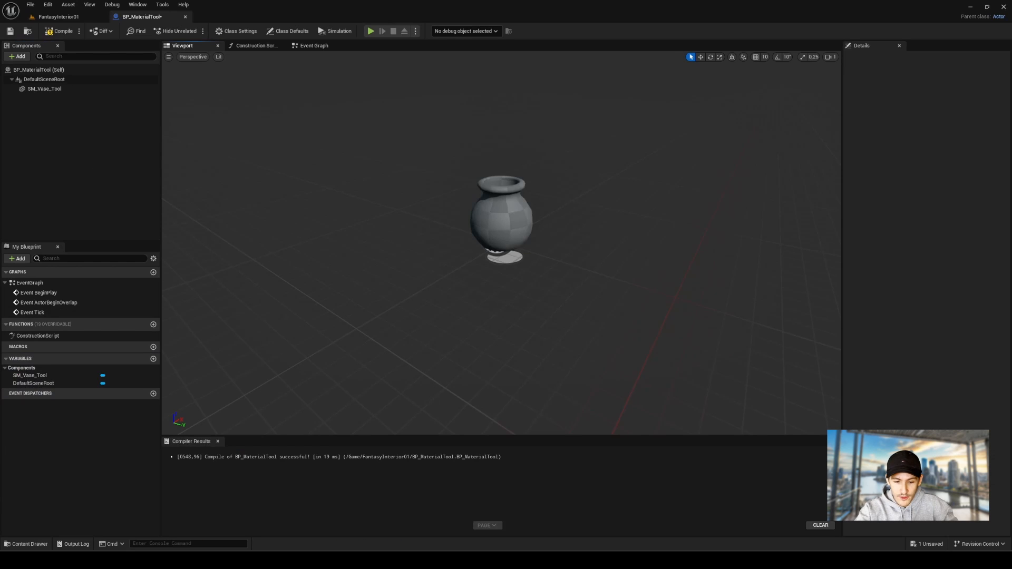
{"action": "key", "text": "f"}
{"action": "scroll", "coordinate": [579, 234], "scroll_direction": "down", "scroll_amount": 6}
{"action": "mouse_move", "coordinate": [579, 233]}
{"action": "left_mouse_down", "text": "alt"}
{"action": "mouse_move", "coordinate": [654, 216]}
{"action": "mouse_move", "coordinate": [517, 205]}
{"action": "mouse_move", "coordinate": [627, 229]}
{"action": "mouse_move", "coordinate": [572, 237]}
{"action": "left_mouse_up", "text": "alt"}
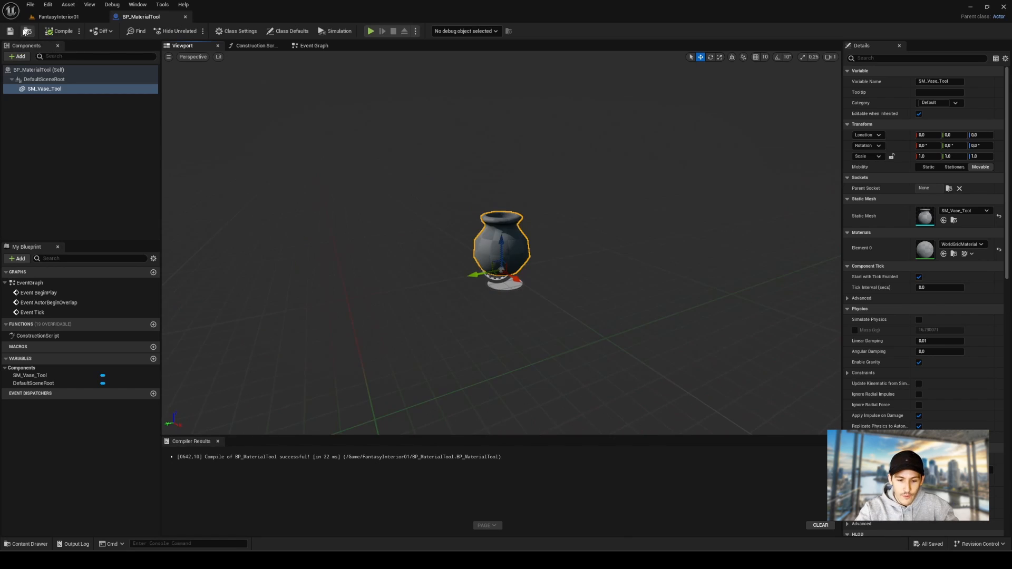
- Create a material named M_Vase_Master in the FantasyInterior01 folder, beside BP_MaterialTool
{"action": "left_click", "coordinate": [27, 32]}
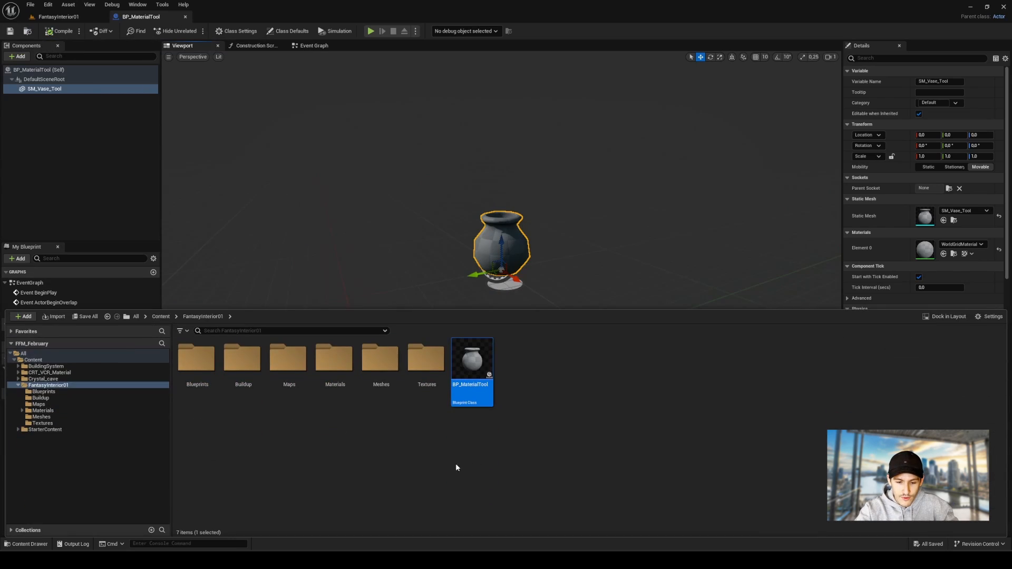
{"action": "left_click", "coordinate": [566, 412]}
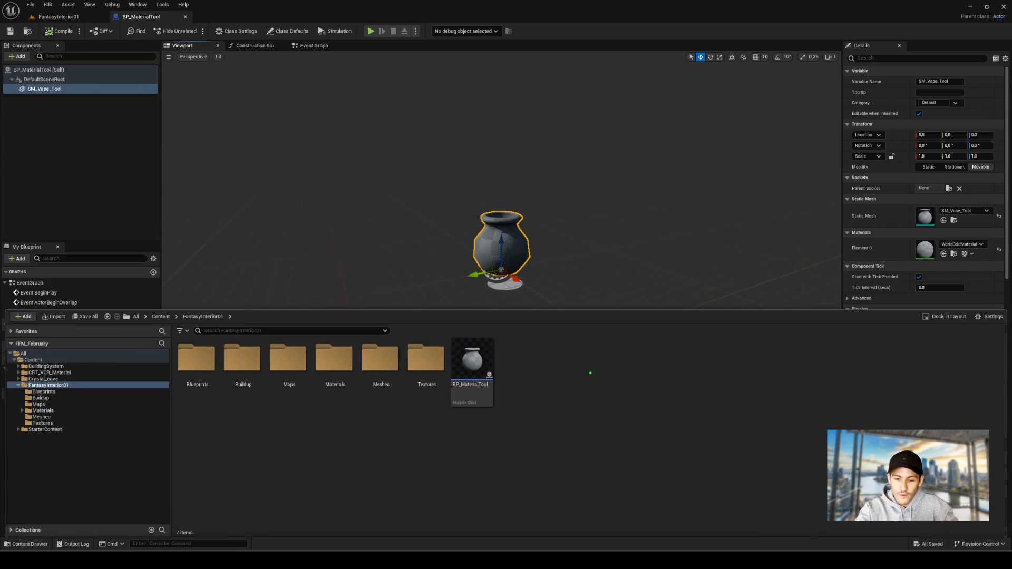
{"action": "left_click_drag", "start_coordinate": [503, 337], "coordinate": [621, 411], "text": "ctrl"}
{"action": "mouse_move", "coordinate": [834, 227]}
{"action": "left_mouse_down", "text": "ctrl"}
{"action": "mouse_move", "coordinate": [937, 260]}
{"action": "mouse_move", "coordinate": [1011, 266]}
{"action": "left_mouse_up", "text": "ctrl"}
{"action": "mouse_move", "coordinate": [558, 352]}
{"action": "left_mouse_down"}
{"action": "mouse_move", "coordinate": [587, 359]}
{"action": "mouse_move", "coordinate": [563, 372]}
{"action": "left_mouse_up"}
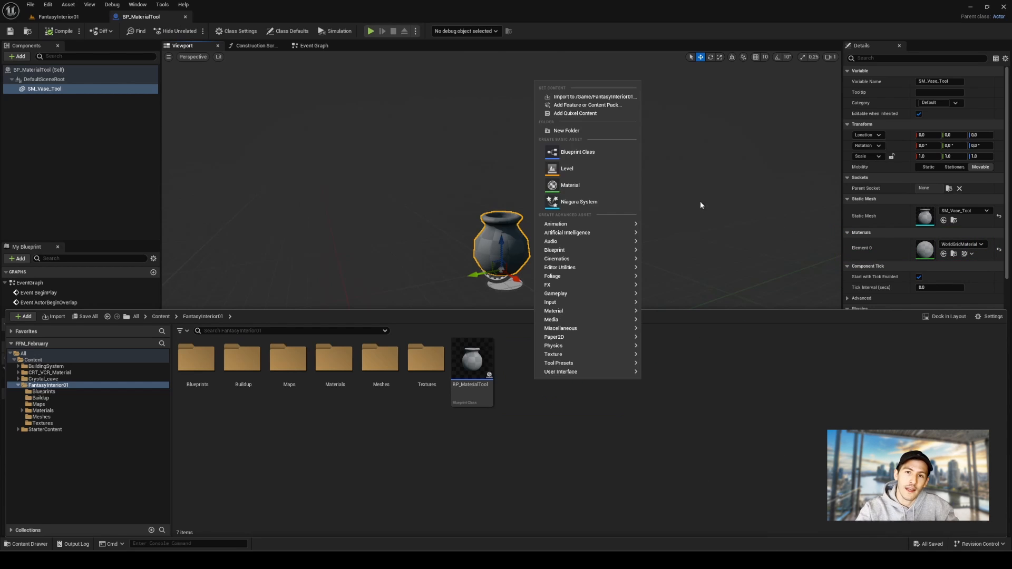
{"action": "left_click", "coordinate": [589, 188]}
{"action": "type", "text": "M_Vase_"}
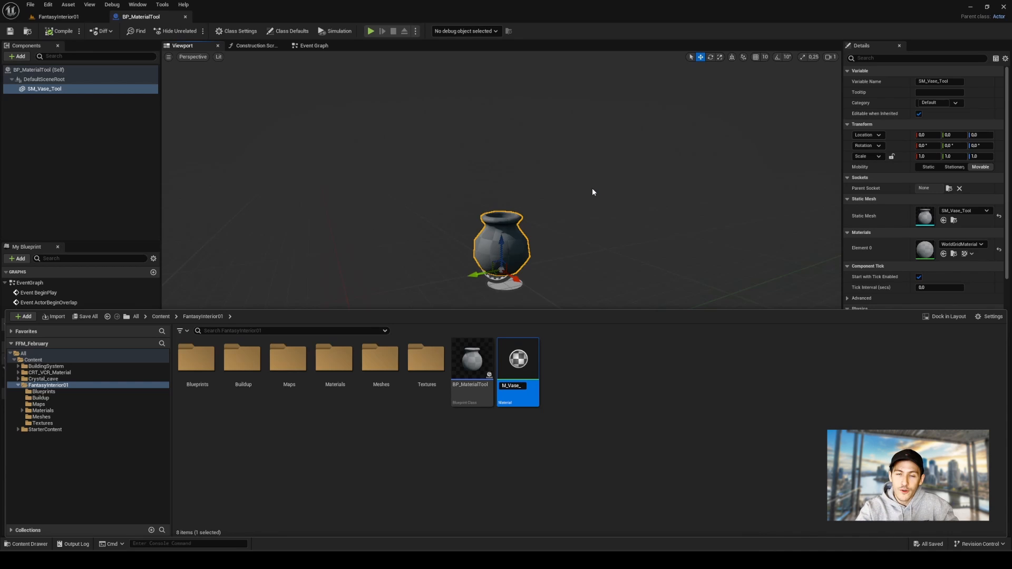
{"action": "type", "text": "Master"}
{"action": "key", "text": "Return"}
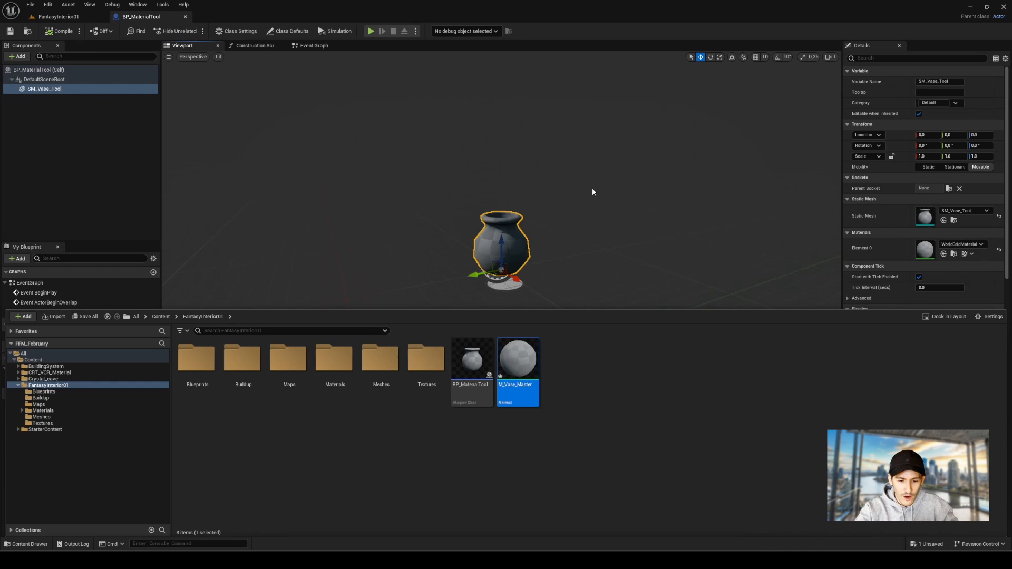
- Open M_Vase_Master and add a vector parameter named Color to its graph
{"action": "double_click", "coordinate": [526, 363]}
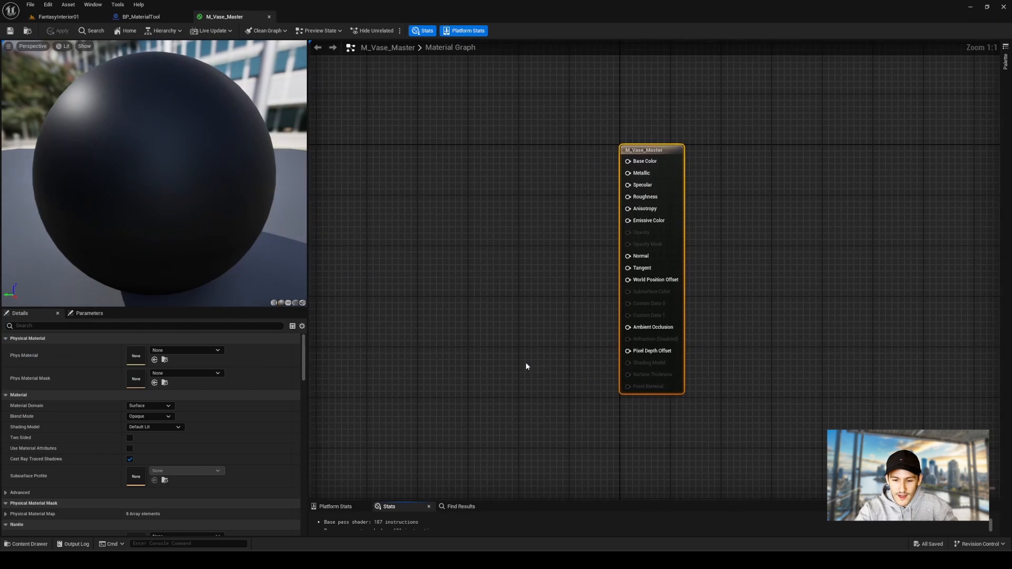
{"action": "right_click_drag", "start_coordinate": [522, 343], "coordinate": [524, 323]}
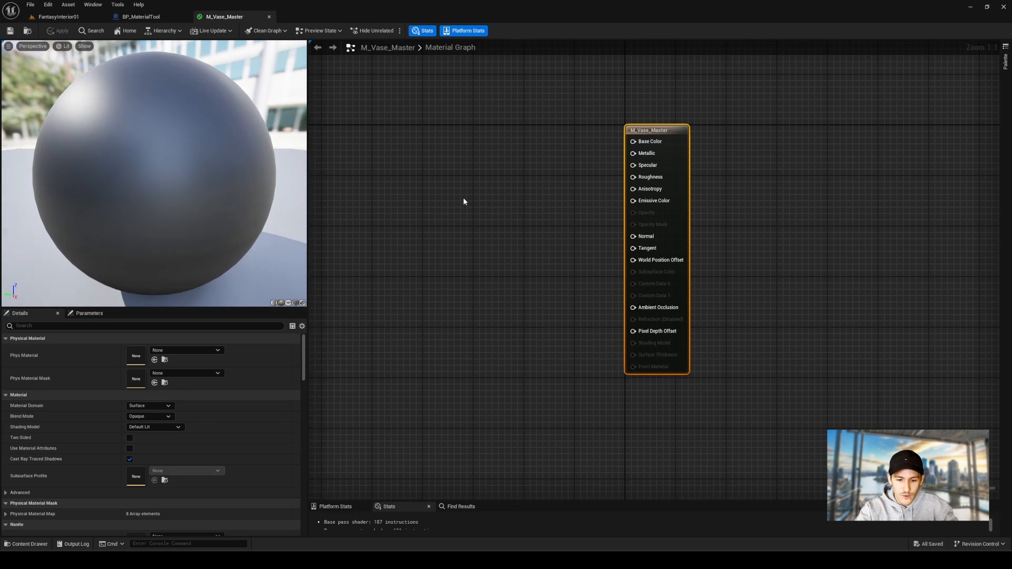
{"action": "right_click_drag", "start_coordinate": [463, 197], "coordinate": [488, 204]}
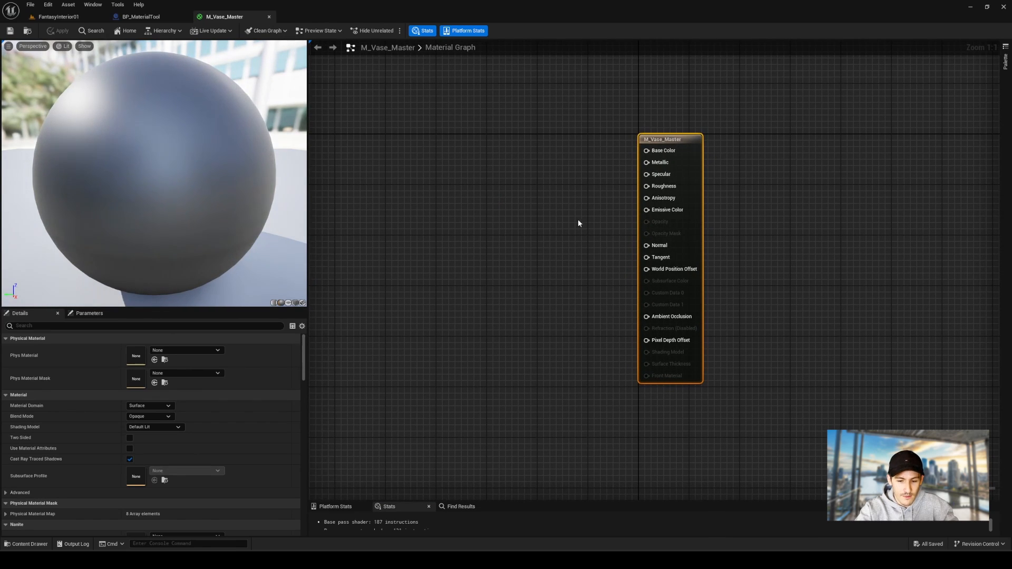
{"action": "left_click", "coordinate": [445, 162]}
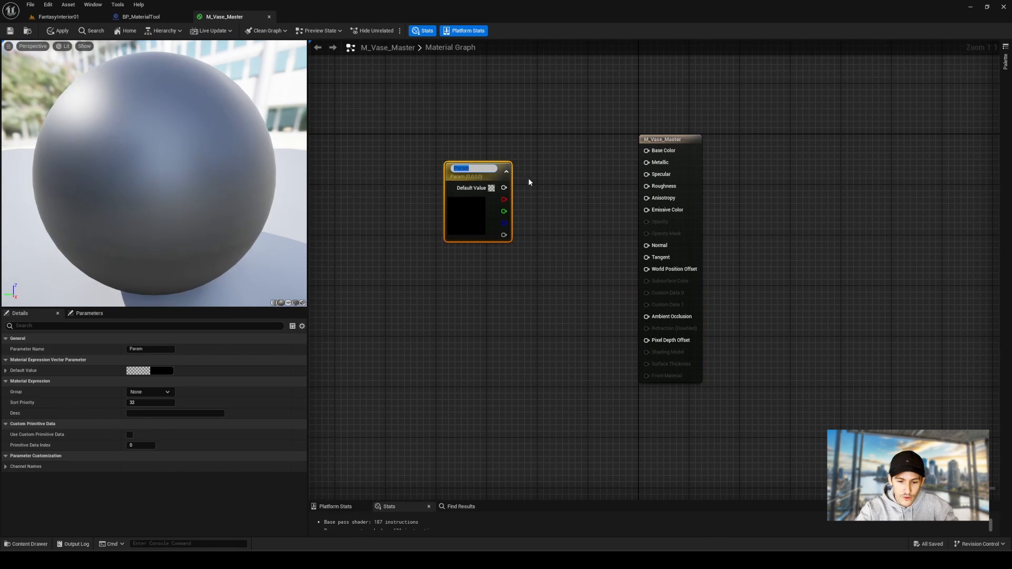
{"action": "type", "text": "Color"}
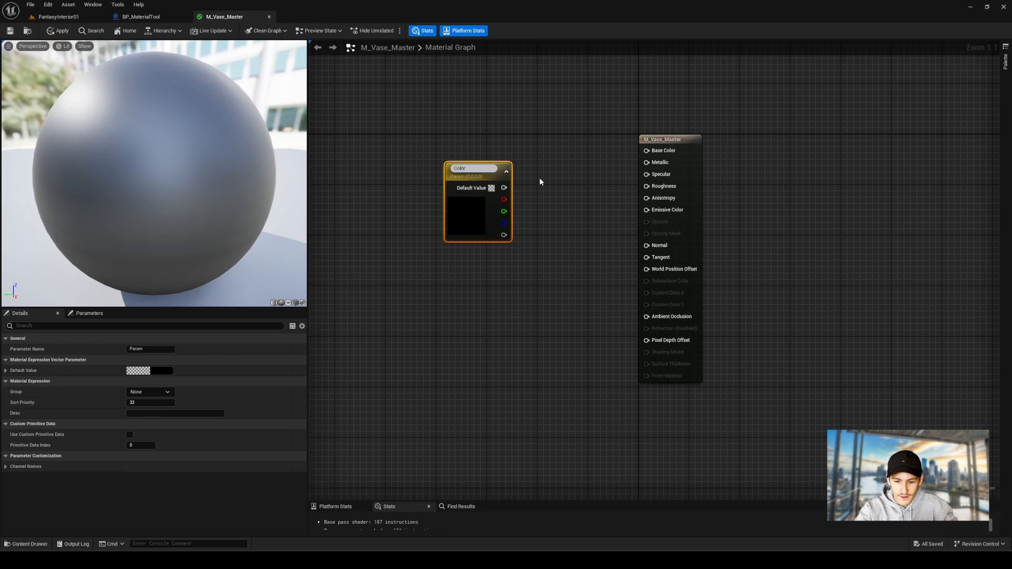
{"action": "key", "text": "Return"}
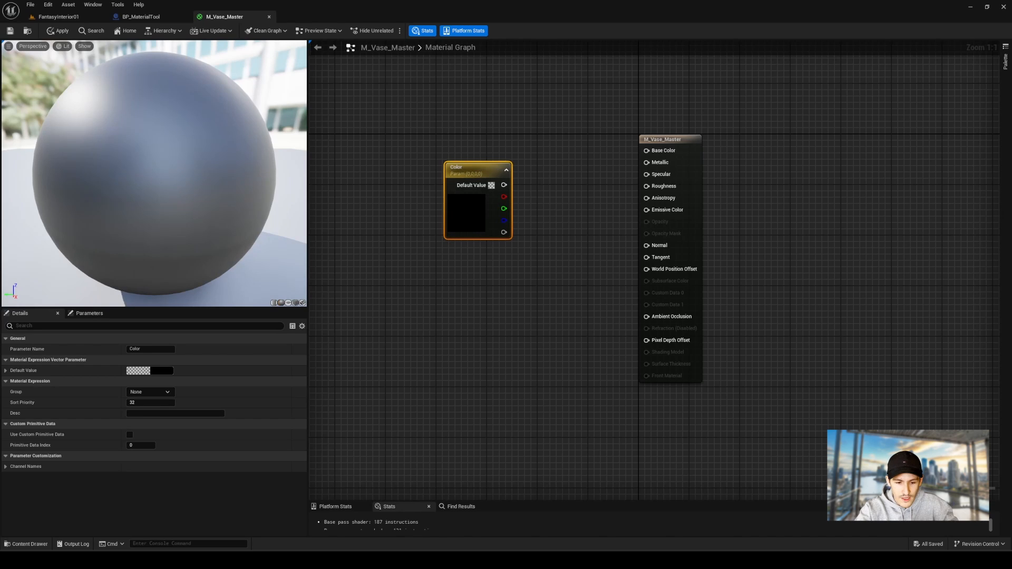
- Connect Color to the material's Base Color, align the node with that input, and apply and save the material
{"action": "left_click", "coordinate": [570, 242]}
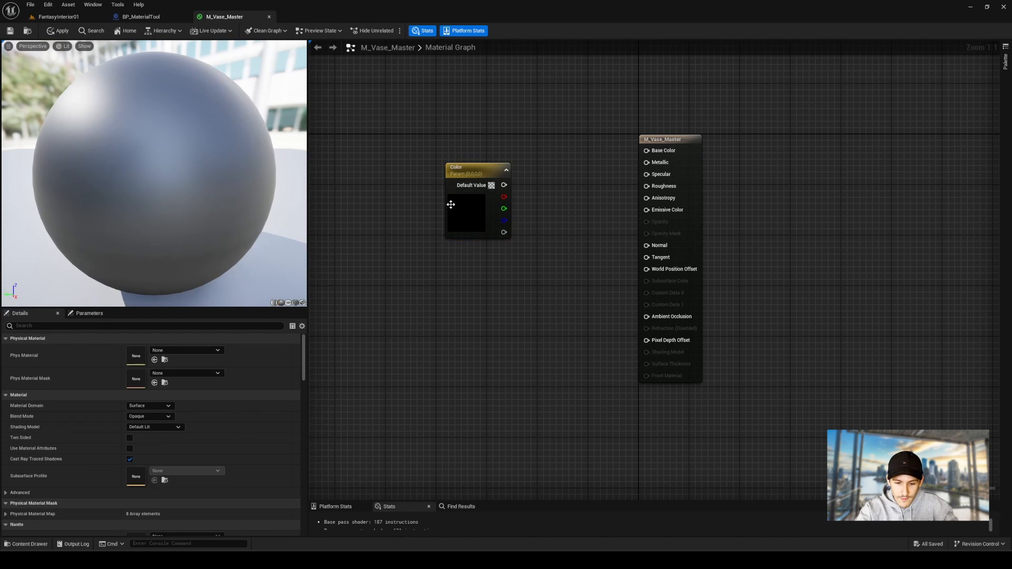
{"action": "left_click", "coordinate": [451, 204]}
{"action": "left_click_drag", "start_coordinate": [504, 184], "coordinate": [647, 151]}
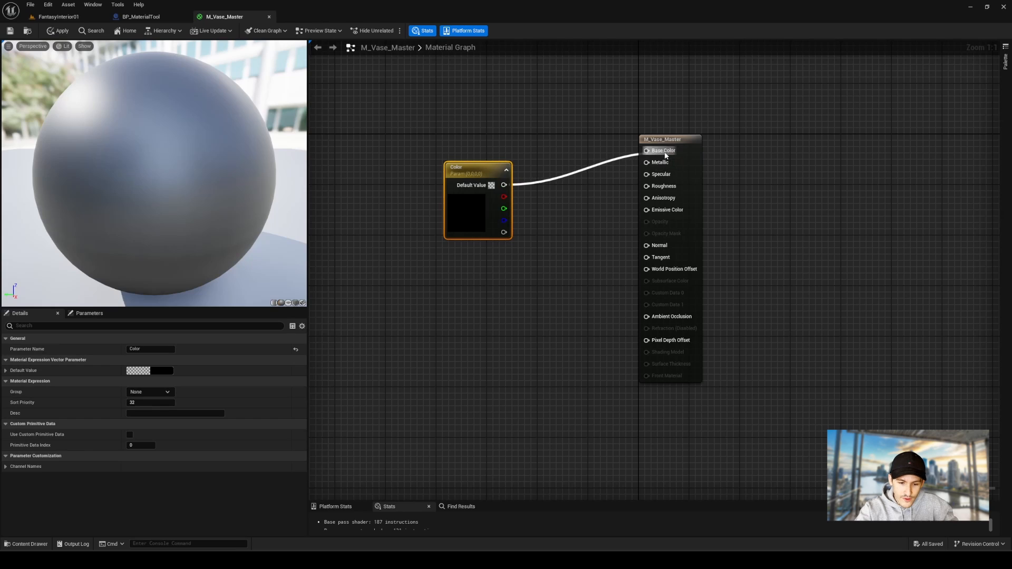
{"action": "left_click_drag", "start_coordinate": [467, 230], "coordinate": [478, 196]}
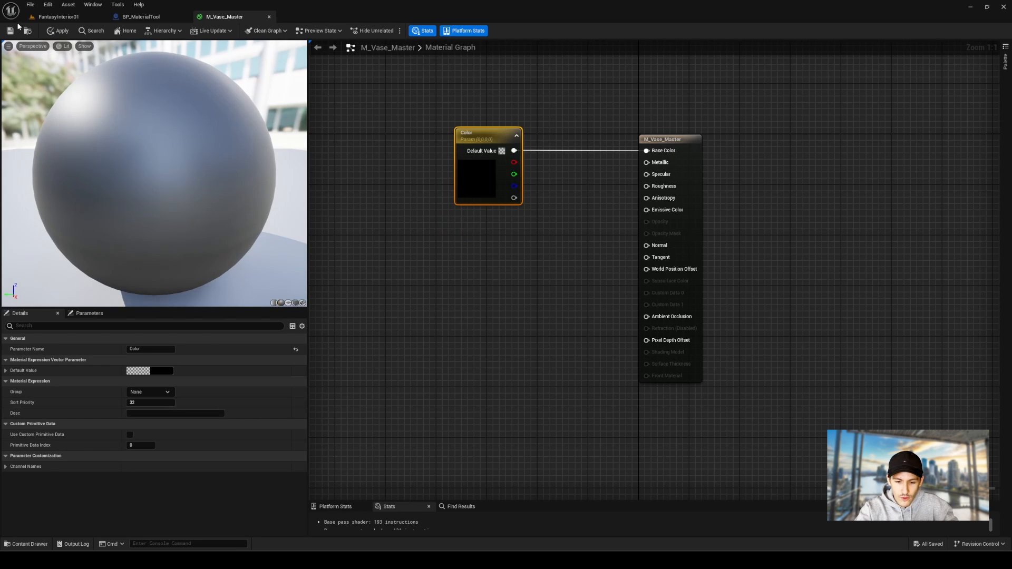
{"action": "left_click", "coordinate": [58, 31]}
{"action": "left_click", "coordinate": [9, 31]}
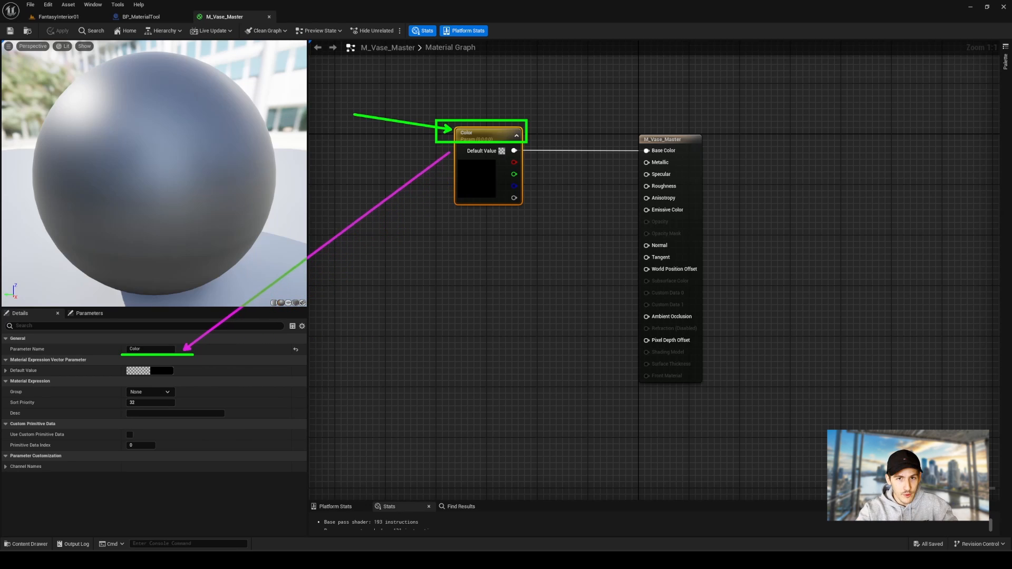
- Promote the material's Metallic, Specular and Roughness inputs to parameters and stack their nodes below Color
{"action": "right_click", "coordinate": [657, 164]}
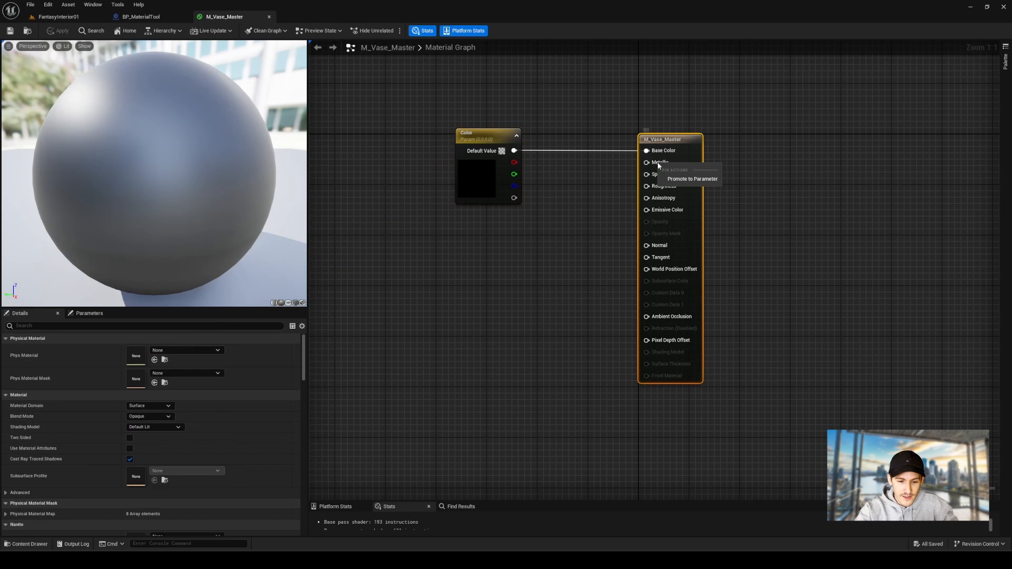
{"action": "left_click", "coordinate": [692, 180]}
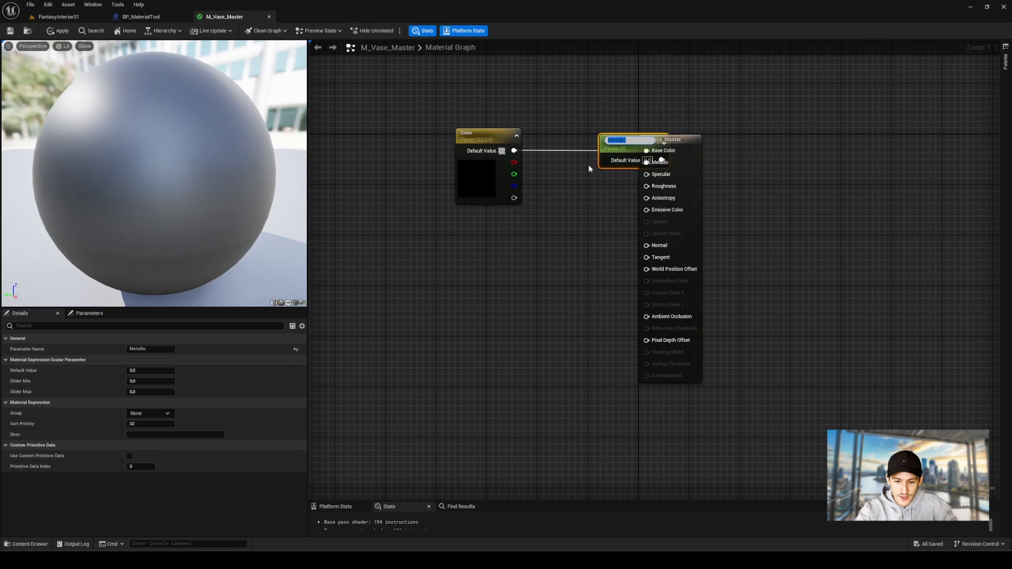
{"action": "left_click_drag", "start_coordinate": [589, 165], "coordinate": [461, 226]}
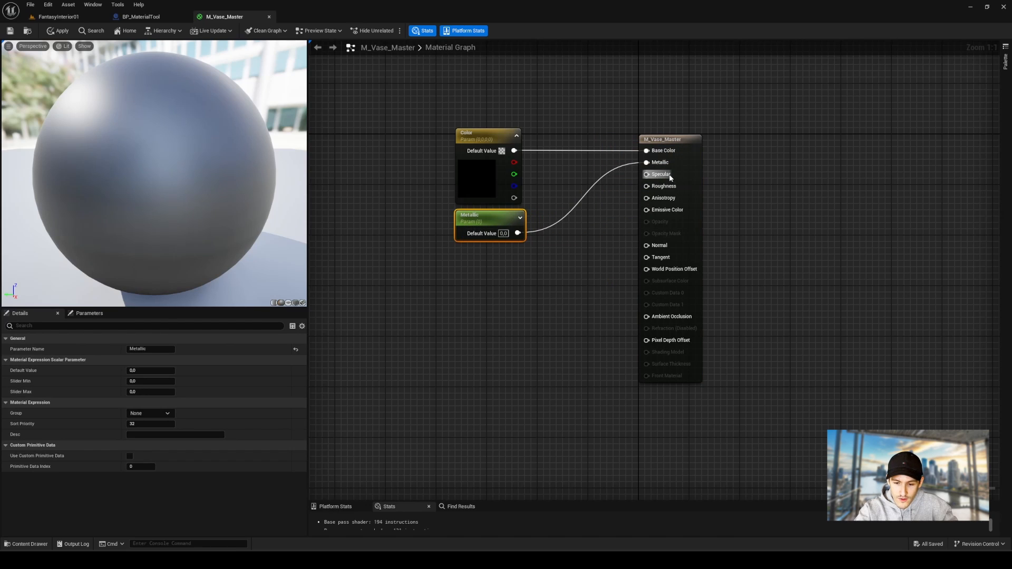
{"action": "right_click", "coordinate": [659, 174]}
{"action": "left_click", "coordinate": [700, 191]}
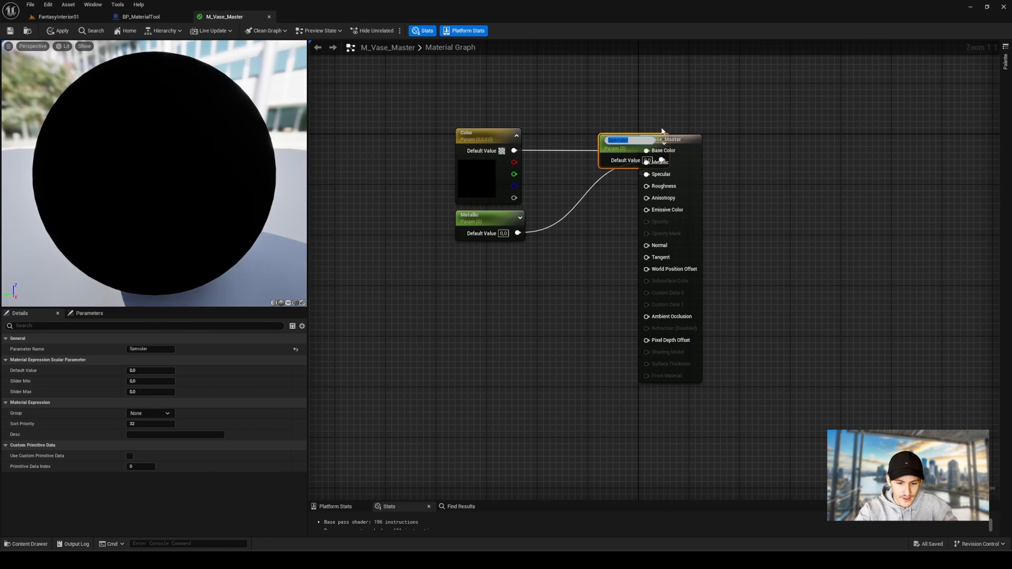
{"action": "left_click_drag", "start_coordinate": [609, 151], "coordinate": [469, 263]}
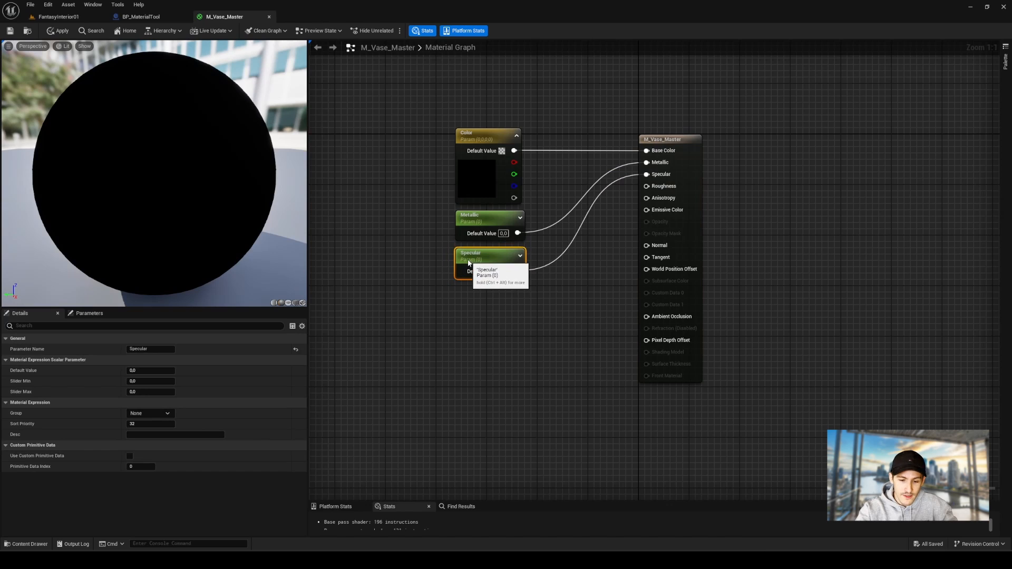
{"action": "right_click", "coordinate": [661, 186]}
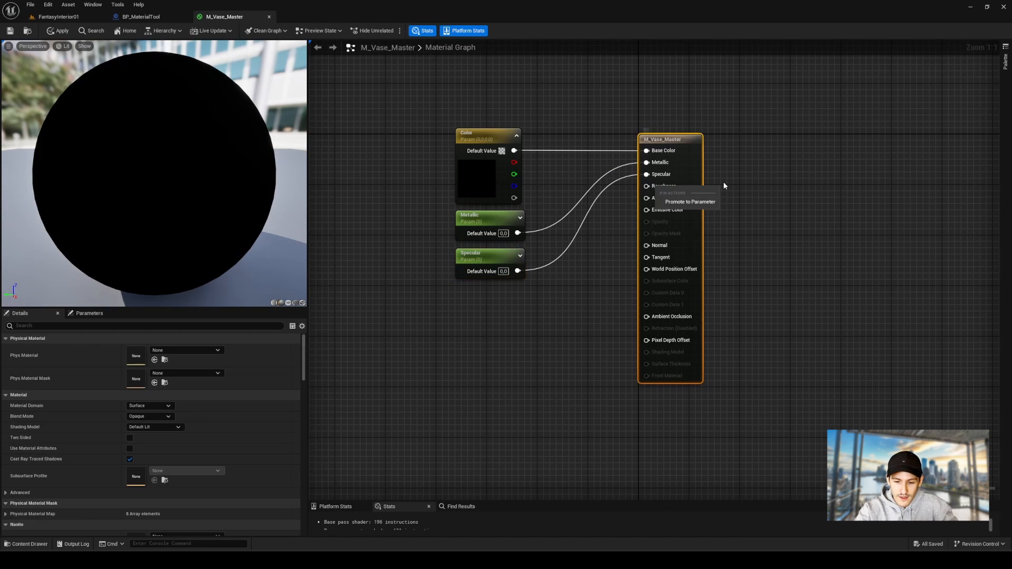
{"action": "left_click", "coordinate": [676, 202]}
{"action": "left_click_drag", "start_coordinate": [607, 143], "coordinate": [456, 302]}
- Add the T_Detail_Rocky_N texture from StarterContent as a Texture Sample below Roughness, with a TextureCoordinate node beside it
{"action": "left_click", "coordinate": [504, 354]}
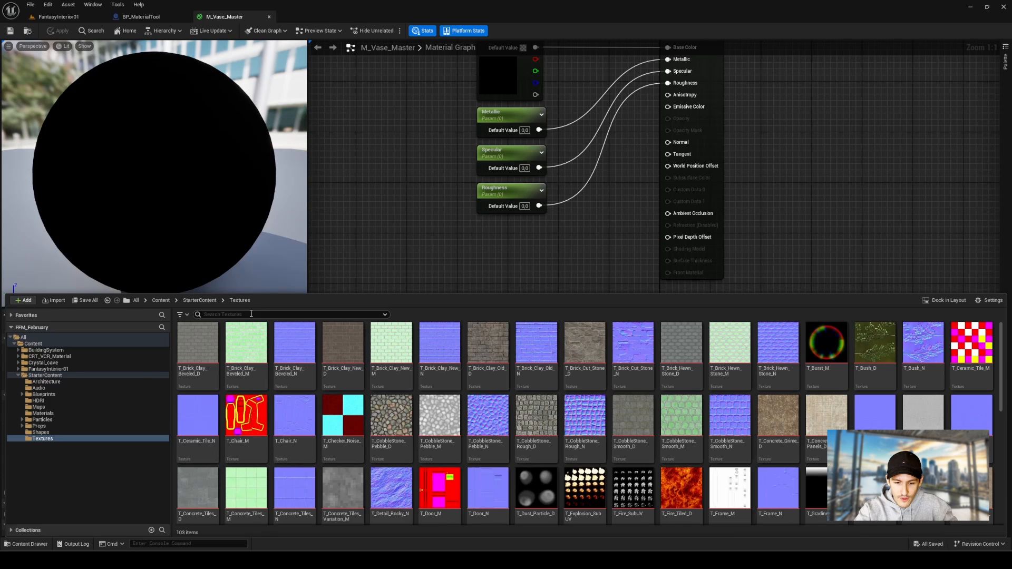
{"action": "left_click_drag", "start_coordinate": [390, 480], "coordinate": [446, 238]}
{"action": "right_click", "coordinate": [472, 288]}
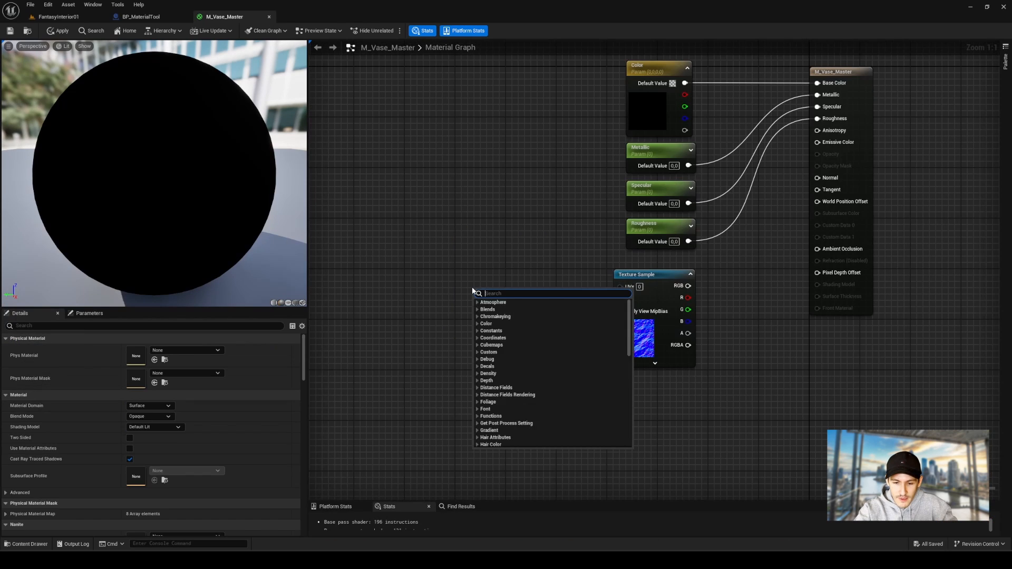
{"action": "type", "text": "texture co"}
{"action": "key", "text": "Return"}
{"action": "left_click_drag", "start_coordinate": [497, 294], "coordinate": [474, 275]}
- Add a scalar parameter named UV Tile Normal with default value 1 below the TexCoord node
{"action": "key", "text": "s"}
{"action": "left_click", "coordinate": [490, 337]}
{"action": "type", "text": "UV Tile N"}
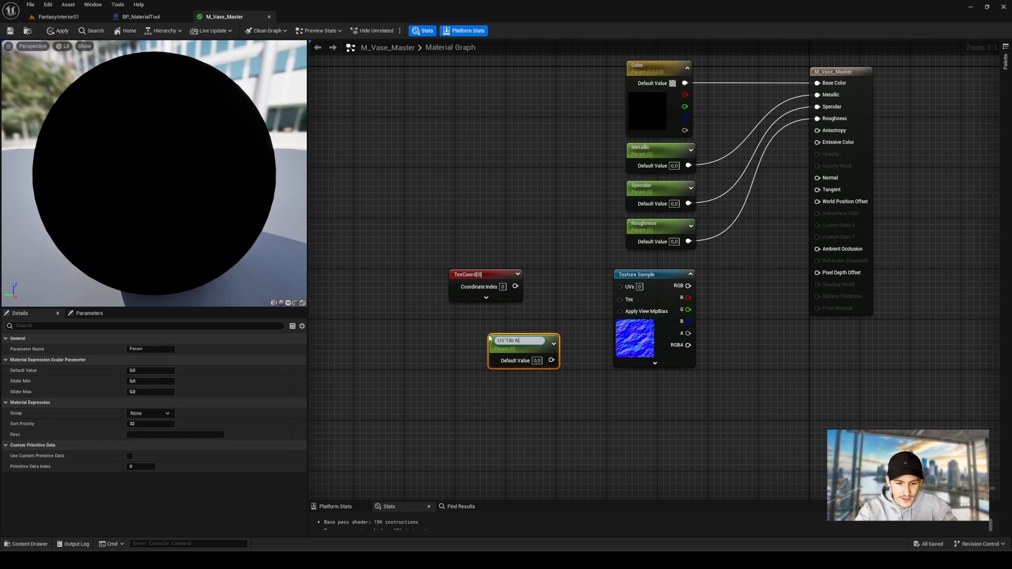
{"action": "type", "text": "ormal"}
{"action": "key", "text": "Return"}
{"action": "left_click_drag", "start_coordinate": [539, 360], "coordinate": [500, 345]}
- Multiply TexCoord by UV Tile Normal and feed the result into the Texture Sample's UVs
{"action": "key", "text": "m"}
{"action": "left_click", "coordinate": [538, 292]}
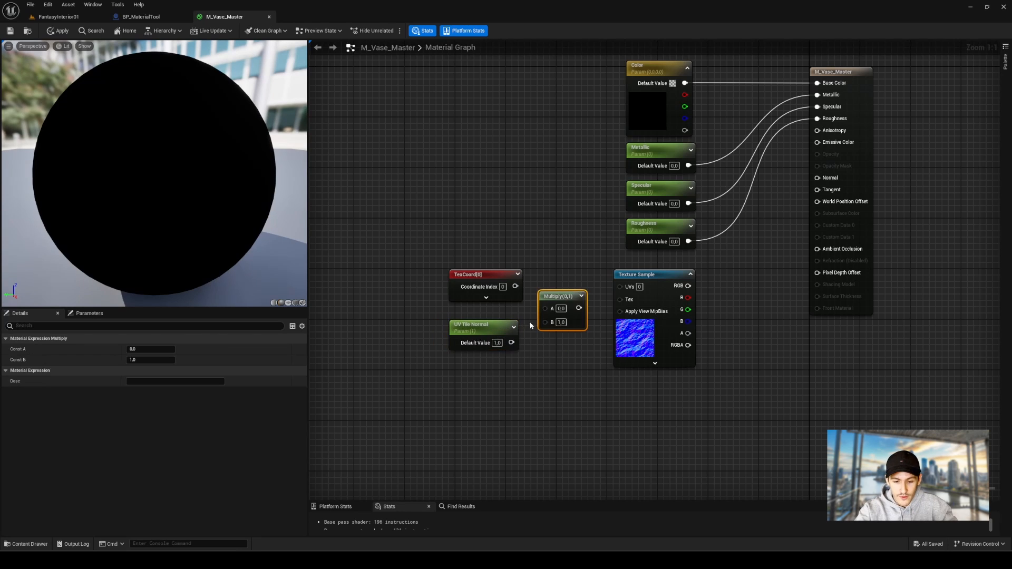
{"action": "left_click_drag", "start_coordinate": [546, 322], "coordinate": [511, 343]}
{"action": "left_click_drag", "start_coordinate": [545, 308], "coordinate": [620, 286]}
- Add a FlattenNormal node between the Texture Sample and the material output node
{"action": "right_click_drag", "start_coordinate": [761, 319], "coordinate": [586, 336]}
{"action": "right_click", "coordinate": [567, 310]}
{"action": "type", "text": "flatten"}
{"action": "key", "text": "Return"}
{"action": "left_click_drag", "start_coordinate": [597, 319], "coordinate": [631, 302]}
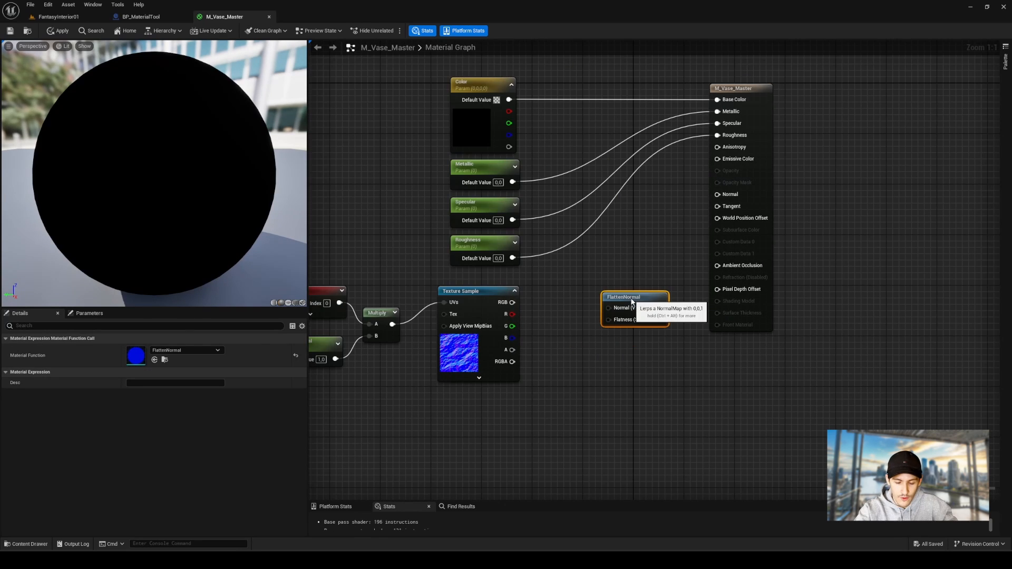
- Add a scalar parameter named Normal Intensity with default value 1 below FlattenNormal
{"action": "left_click", "coordinate": [558, 356]}
{"action": "type", "text": "Normal Intensity"}
{"action": "key", "text": "Return"}
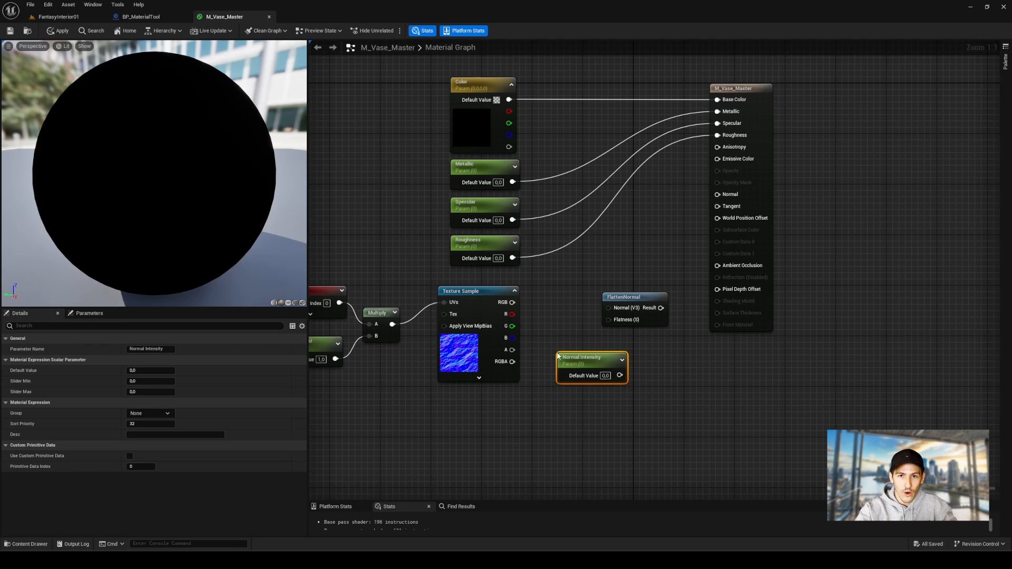
{"action": "left_click", "coordinate": [605, 376]}
{"action": "type", "text": "1"}
{"action": "key", "text": "Return"}
- Invert Normal Intensity with a OneMinus node and connect it to FlattenNormal's Flatness input
{"action": "left_click_drag", "start_coordinate": [635, 298], "coordinate": [654, 299]}
{"action": "left_click", "coordinate": [635, 369]}
{"action": "left_click_drag", "start_coordinate": [588, 359], "coordinate": [634, 377]}
{"action": "key", "text": "o"}
{"action": "left_click", "coordinate": [628, 363]}
{"action": "left_click_drag", "start_coordinate": [649, 376], "coordinate": [632, 322]}
- Connect the Texture Sample's RGB to FlattenNormal's Normal input, and FlattenNormal's Result to the material's Normal
{"action": "left_click_drag", "start_coordinate": [512, 302], "coordinate": [629, 311]}
{"action": "left_click_drag", "start_coordinate": [629, 311], "coordinate": [630, 310]}
{"action": "left_click_drag", "start_coordinate": [680, 302], "coordinate": [769, 196]}
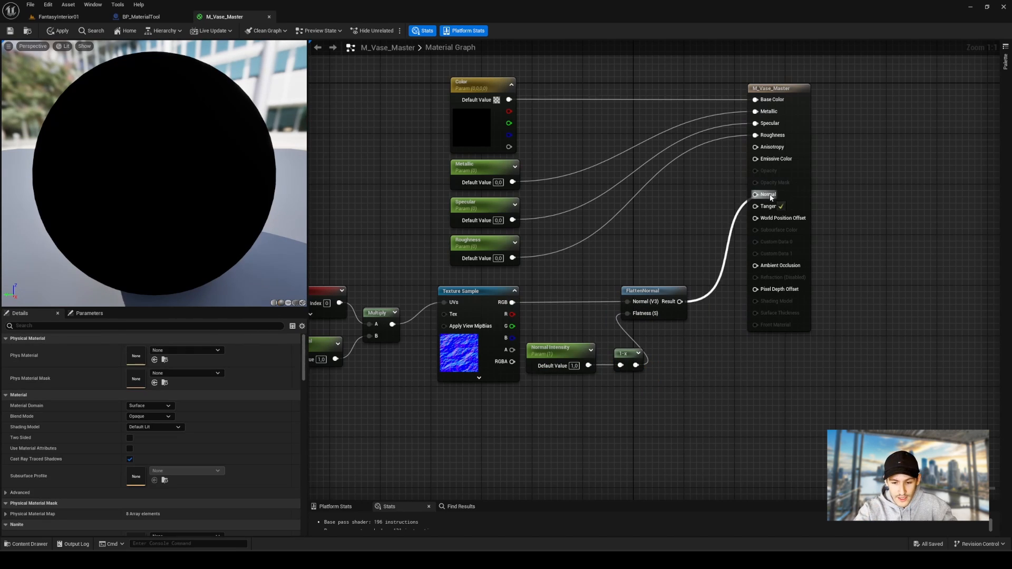
- Convert the normal Texture Sample into a texture parameter named Normal Map and apply the material changes
{"action": "right_click_drag", "start_coordinate": [525, 397], "coordinate": [604, 399]}
{"action": "right_click", "coordinate": [568, 294]}
{"action": "left_click", "coordinate": [629, 328]}
{"action": "type", "text": "N"}
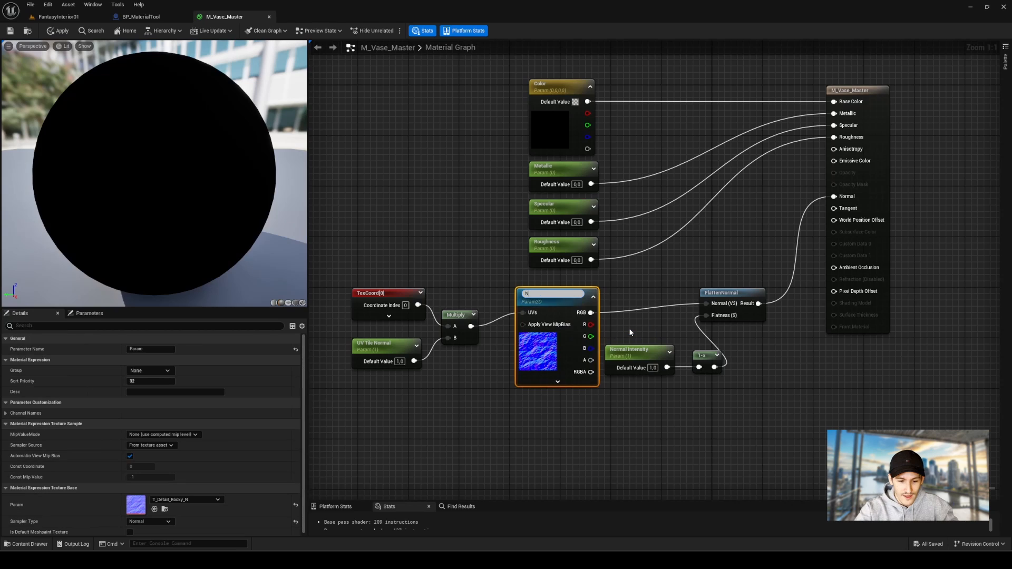
{"action": "type", "text": "ormal Map"}
{"action": "key", "text": "Return"}
{"action": "left_click", "coordinate": [628, 328]}
{"action": "left_click", "coordinate": [58, 31]}
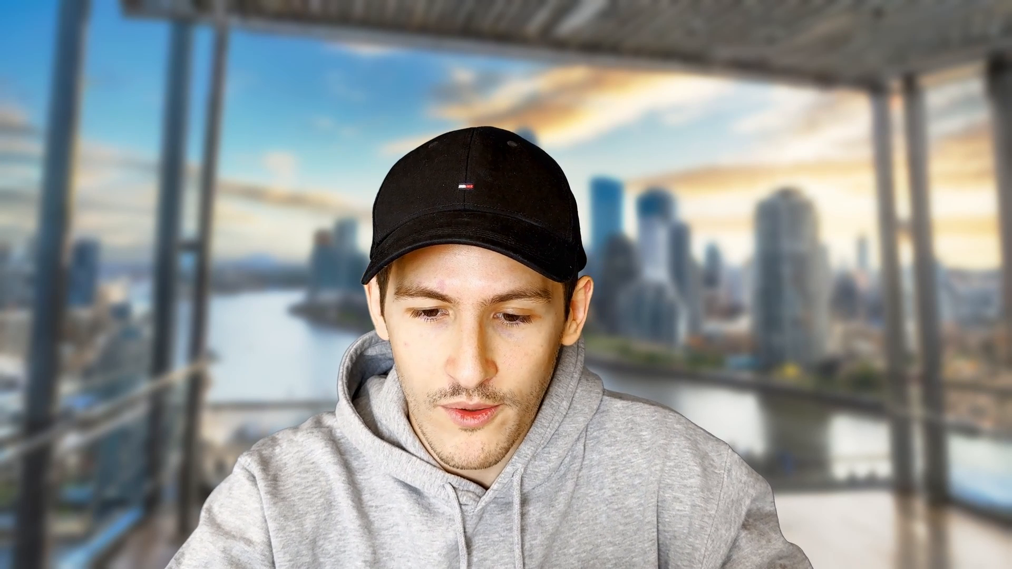
- Add a Create Dynamic Material Instance node for SM_Vase_Tool, executed from the Construction Script node in BP_MaterialTool
{"action": "left_click_drag", "start_coordinate": [335, 225], "coordinate": [708, 228]}
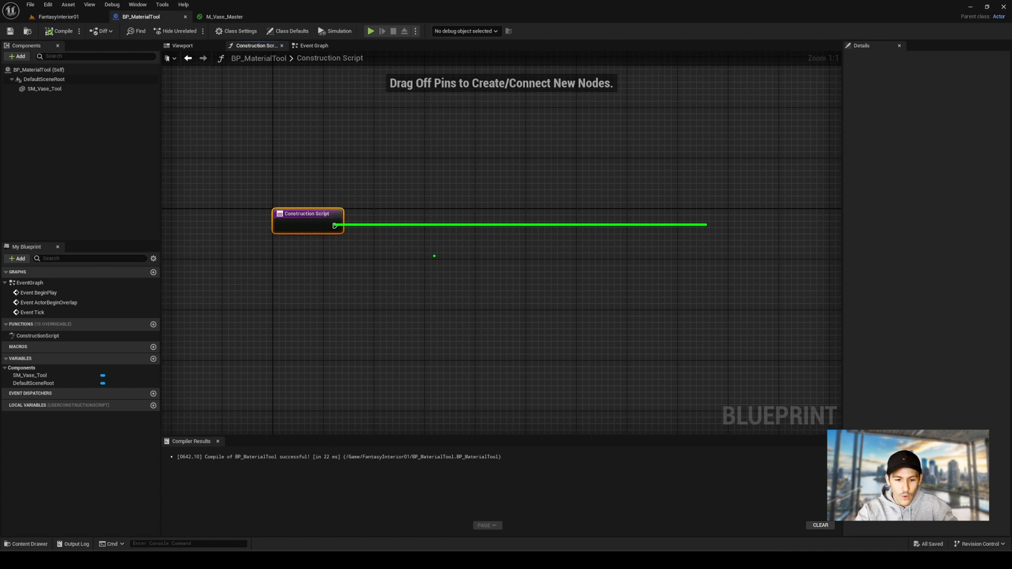
{"action": "key", "text": "Escape"}
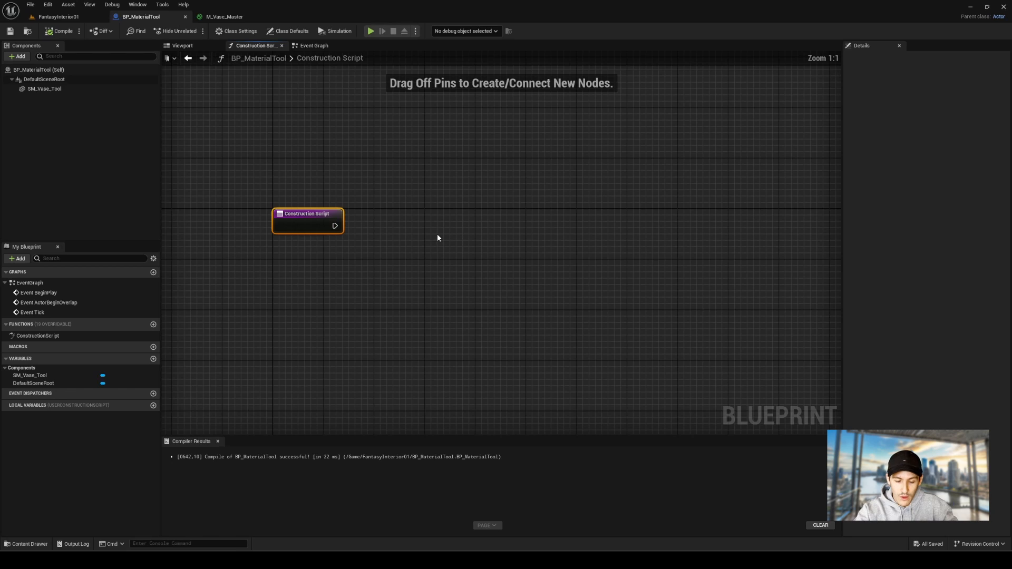
{"action": "scroll", "coordinate": [373, 226], "scroll_direction": "up", "scroll_amount": 2}
{"action": "left_click_drag", "start_coordinate": [320, 226], "coordinate": [460, 224]}
{"action": "type", "text": "Cre"}
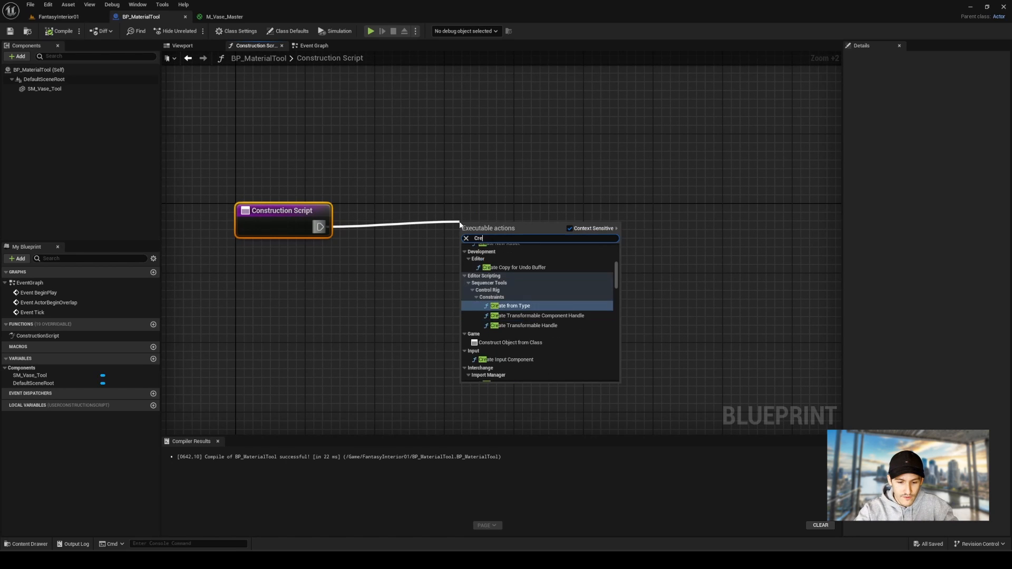
{"action": "type", "text": "ate dynamic"}
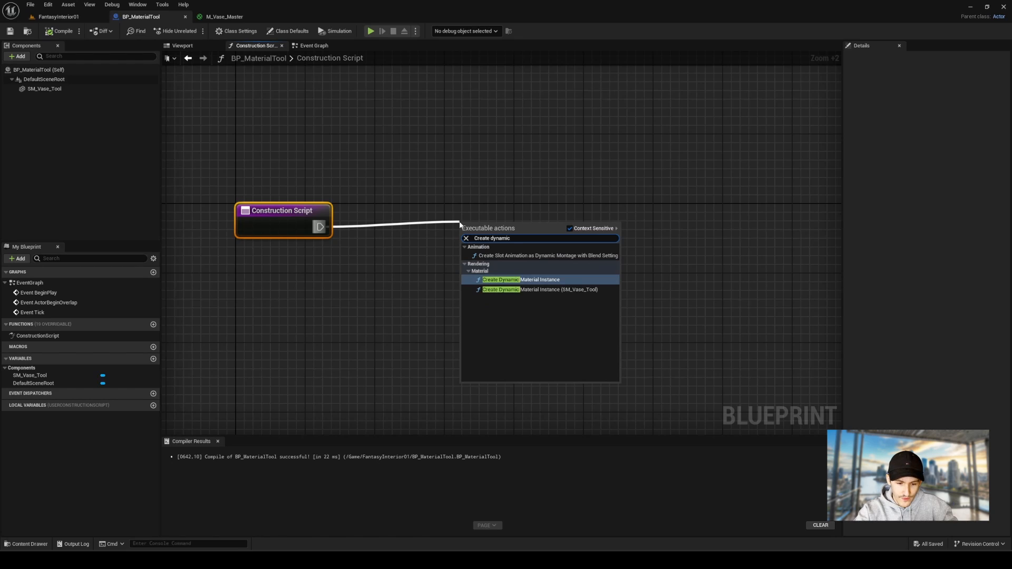
{"action": "type", "text": " material"}
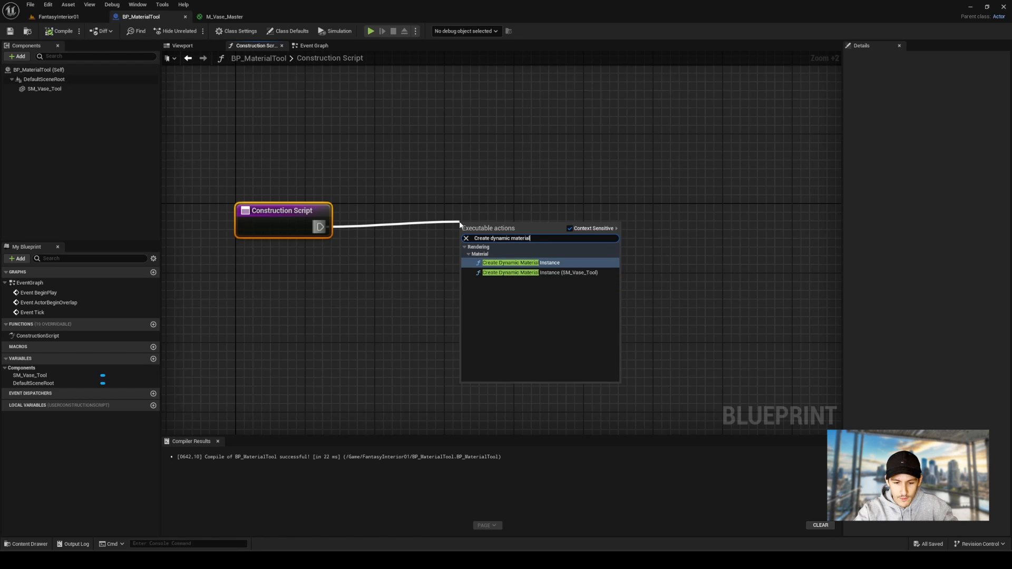
{"action": "type", "text": " Instance"}
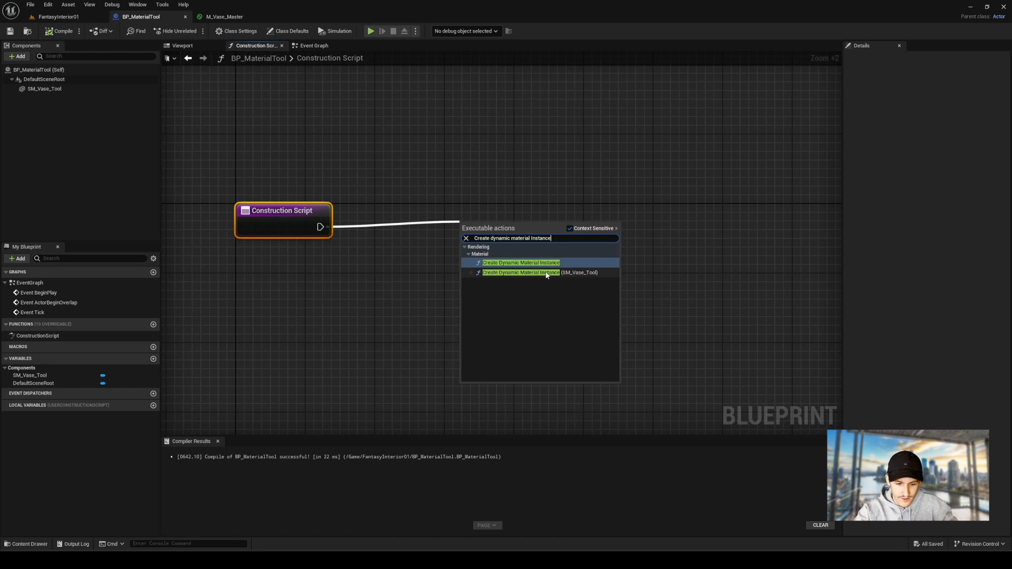
{"action": "left_click", "coordinate": [549, 273]}
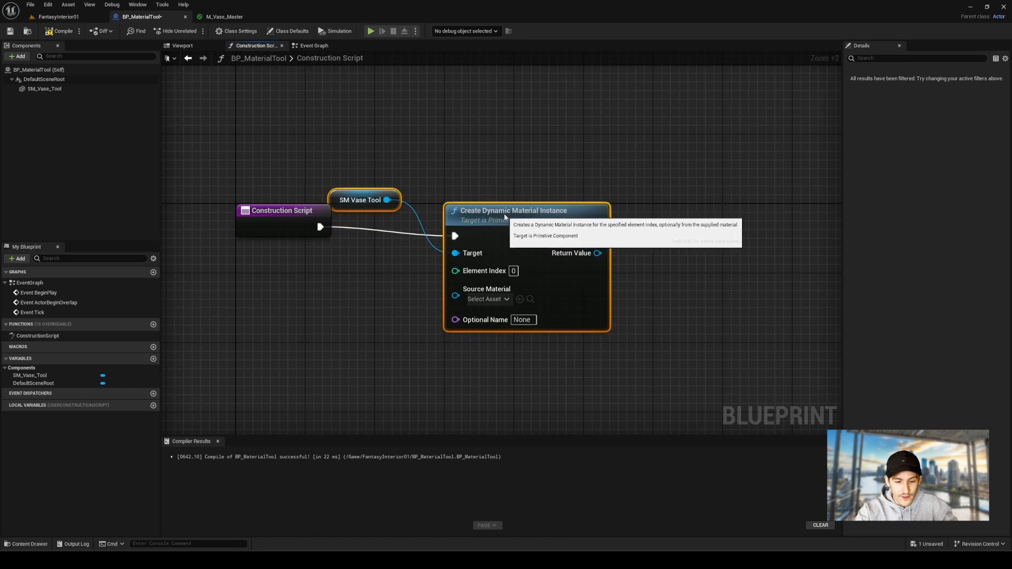
- Move the SM Vase Tool node below the execution wire and set the dynamic instance's Source Material to M_Vase_Master
{"action": "left_click", "coordinate": [520, 154]}
{"action": "left_click_drag", "start_coordinate": [371, 190], "coordinate": [340, 275]}
{"action": "left_click", "coordinate": [445, 273]}
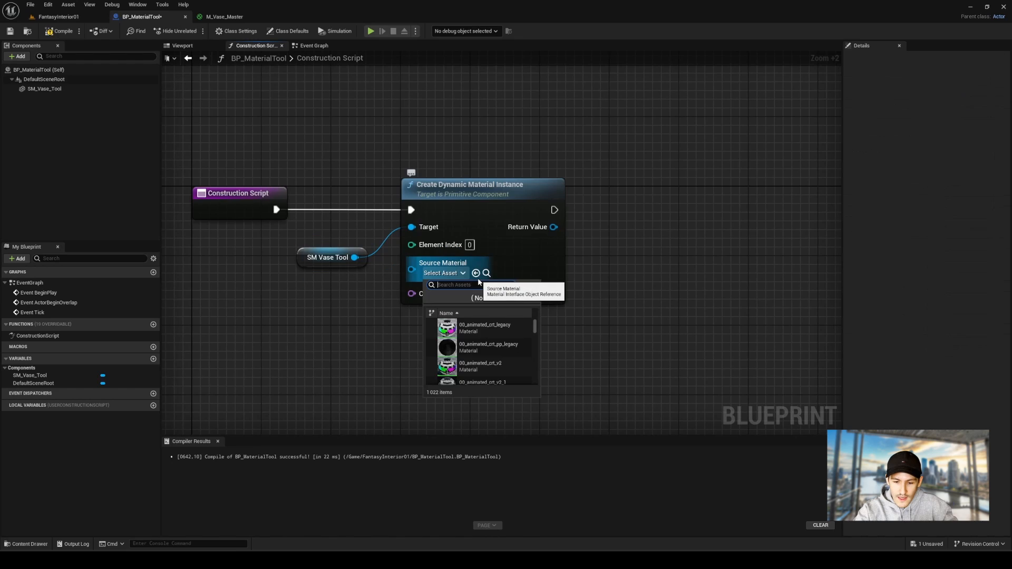
{"action": "type", "text": "M_Vase_"}
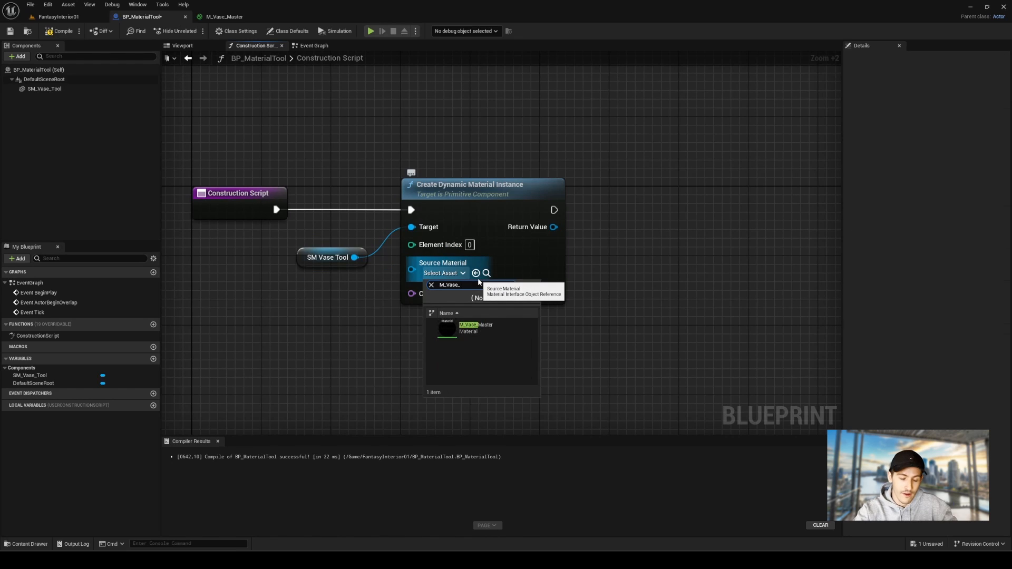
{"action": "left_click", "coordinate": [464, 327]}
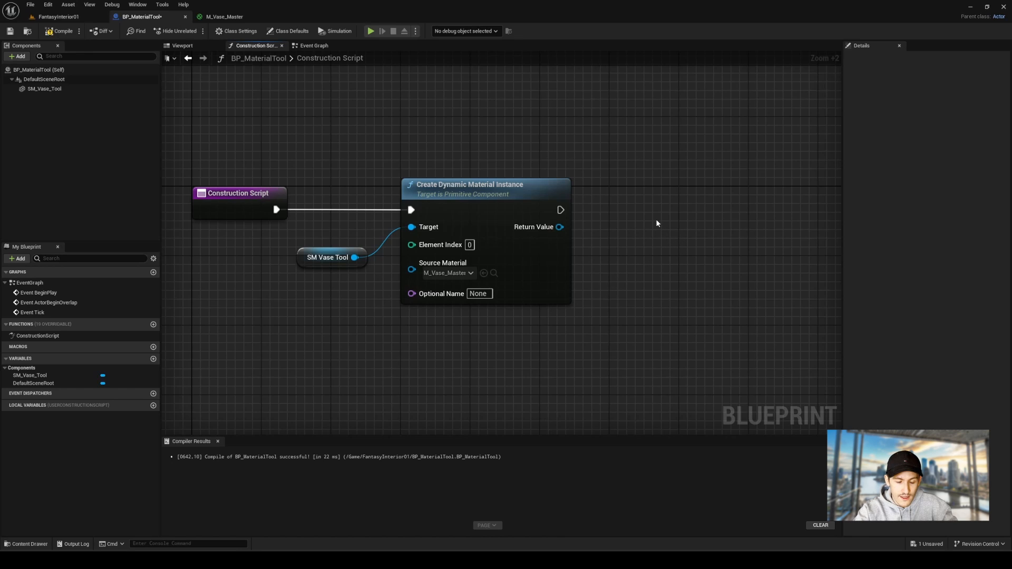
- Check the type and exact parameter name of the Color node in the M_Vase_Master material
{"action": "right_click_drag", "start_coordinate": [657, 220], "coordinate": [579, 216]}
{"action": "mouse_move", "coordinate": [446, 206]}
{"action": "left_mouse_down"}
{"action": "mouse_move", "coordinate": [549, 203]}
{"action": "mouse_move", "coordinate": [446, 206]}
{"action": "left_mouse_up"}
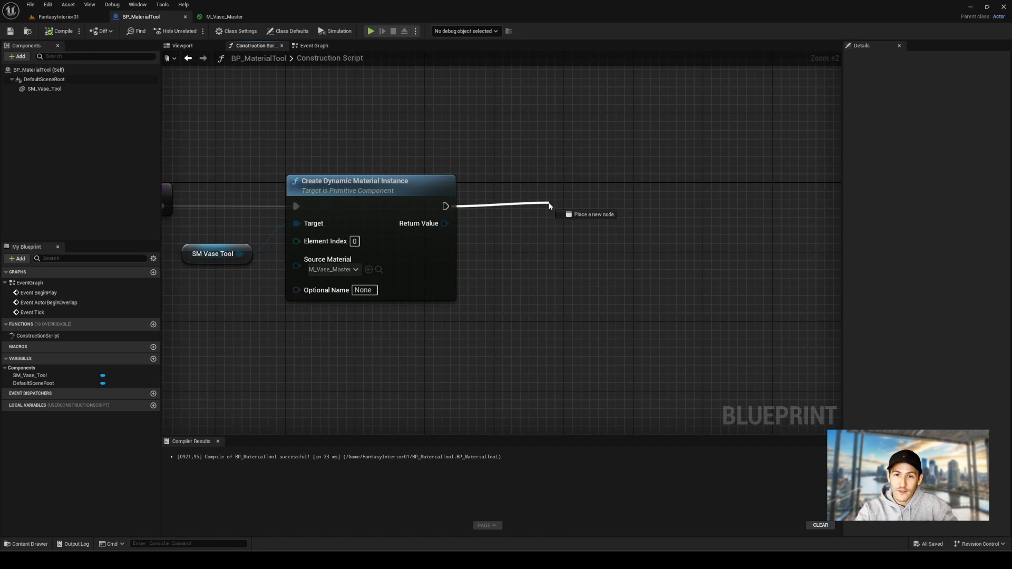
{"action": "left_click", "coordinate": [223, 17]}
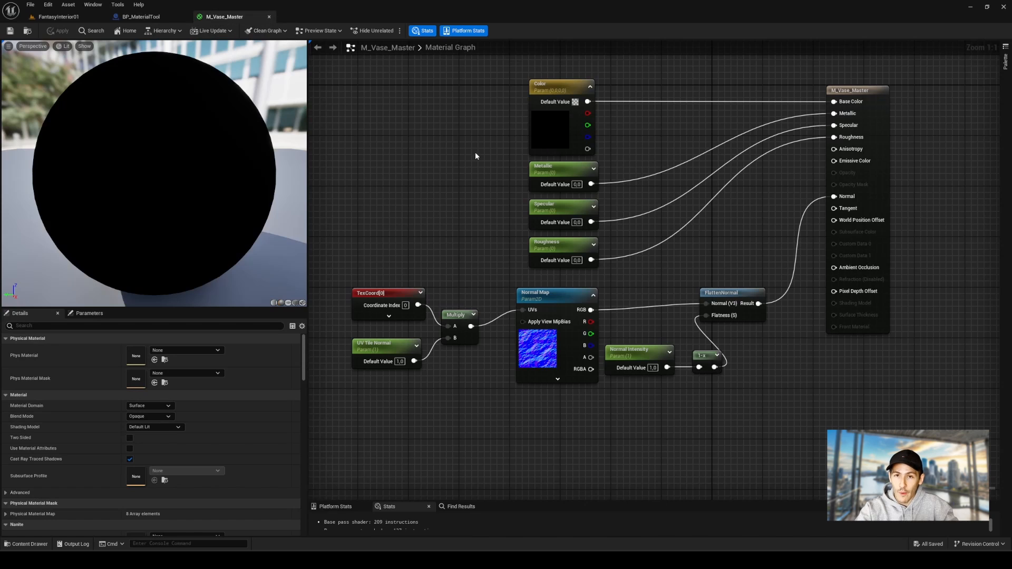
{"action": "right_click_drag", "start_coordinate": [475, 151], "coordinate": [479, 242]}
{"action": "scroll", "coordinate": [501, 194], "scroll_direction": "up", "scroll_amount": 2}
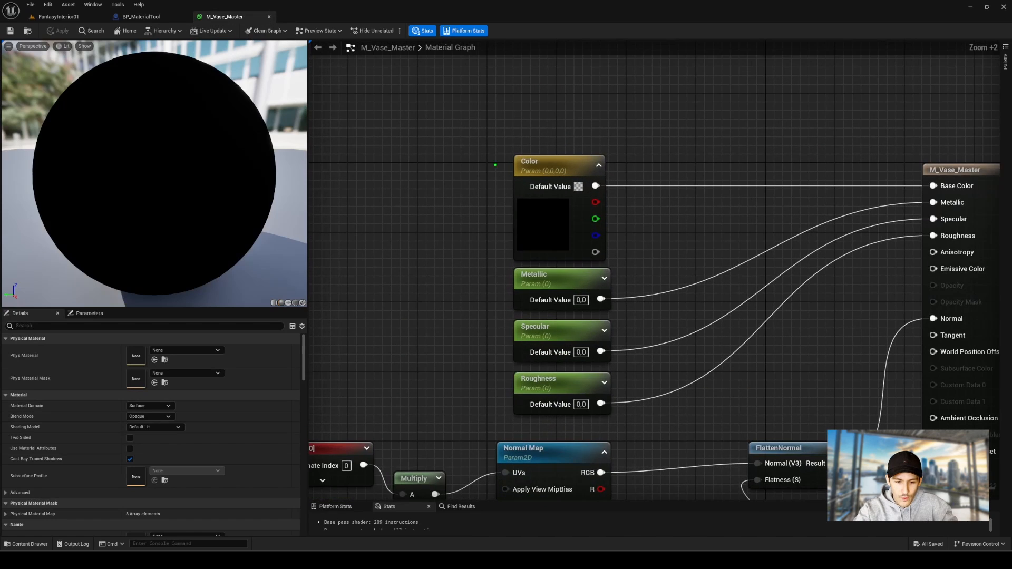
{"action": "left_click", "coordinate": [533, 164]}
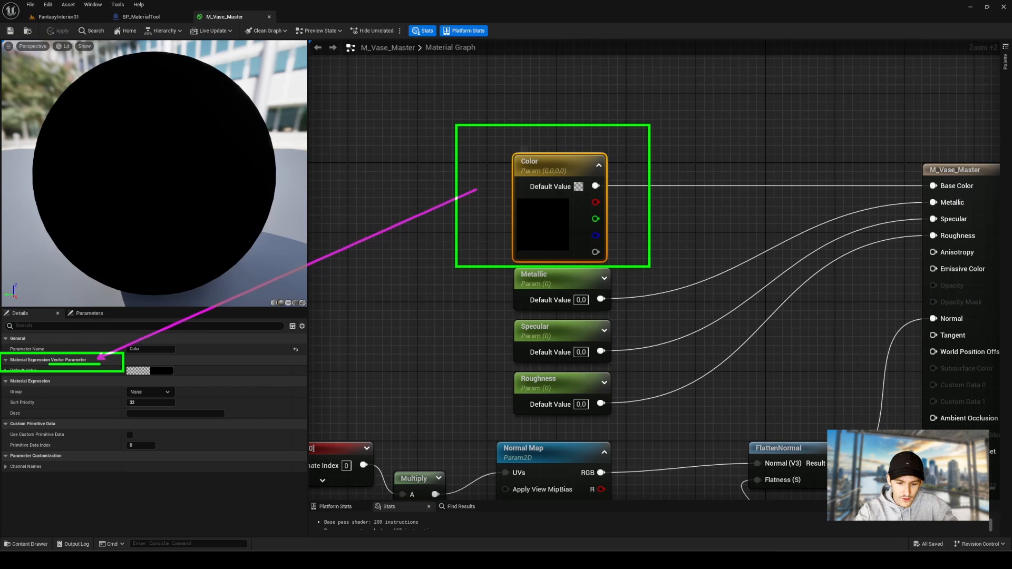
{"action": "left_click", "coordinate": [132, 349]}
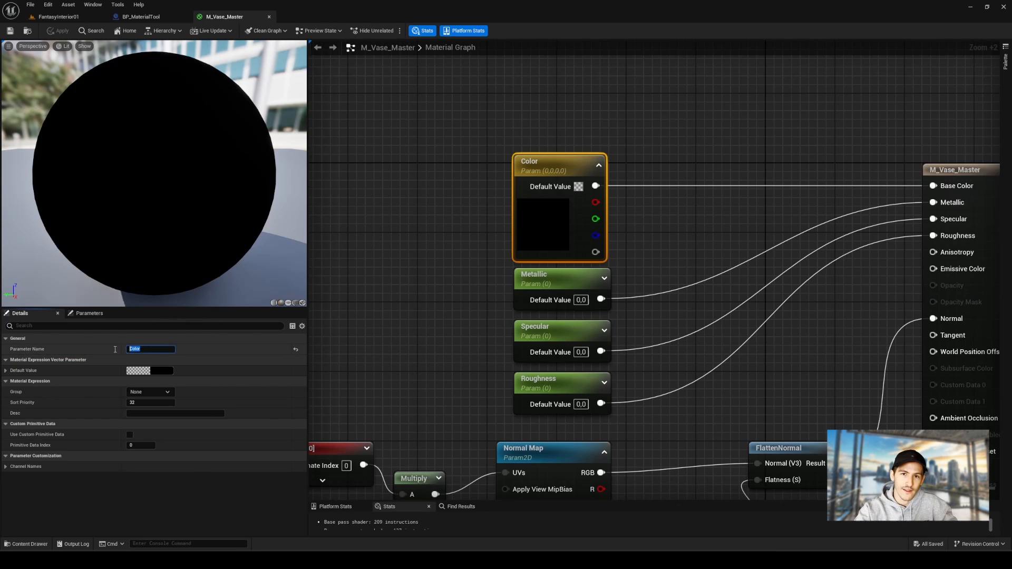
- Add a Set Vector Parameter Value node in BP_MaterialTool, executed after Create Dynamic Material Instance and aligned with it
{"action": "left_click", "coordinate": [142, 16]}
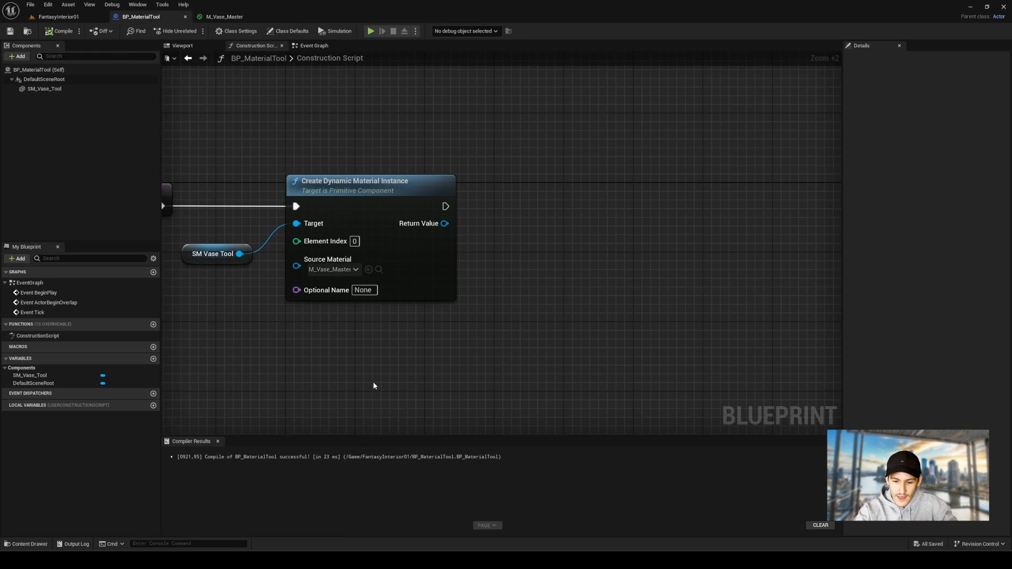
{"action": "left_click_drag", "start_coordinate": [446, 206], "coordinate": [608, 195]}
{"action": "type", "text": "set vector p"}
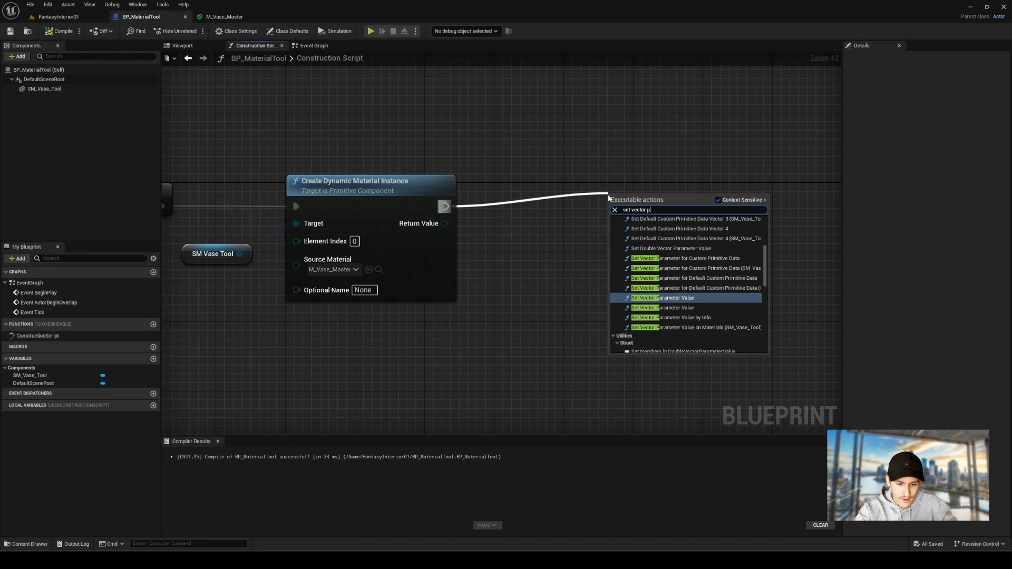
{"action": "type", "text": "arameter"}
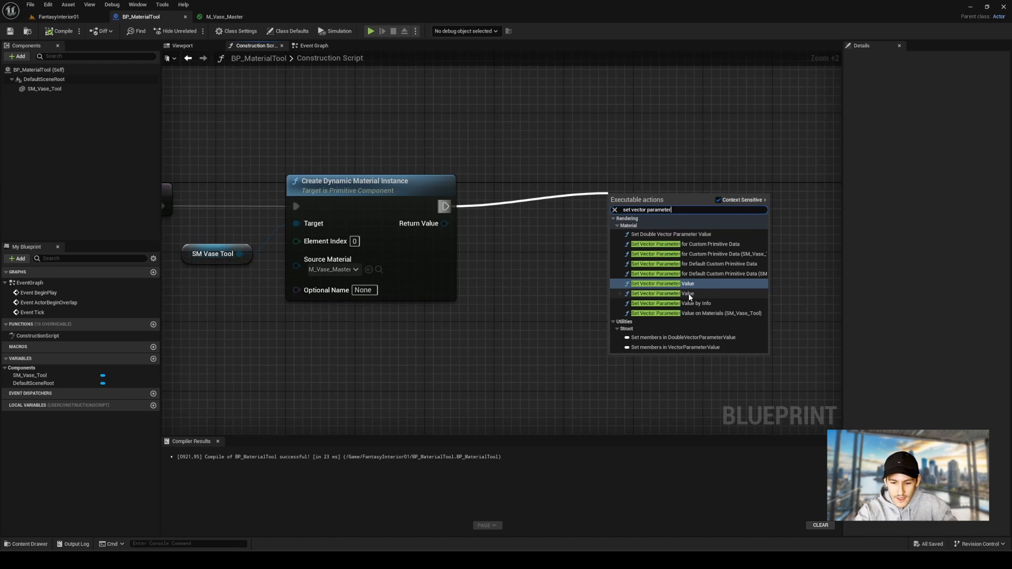
{"action": "left_click", "coordinate": [691, 292]}
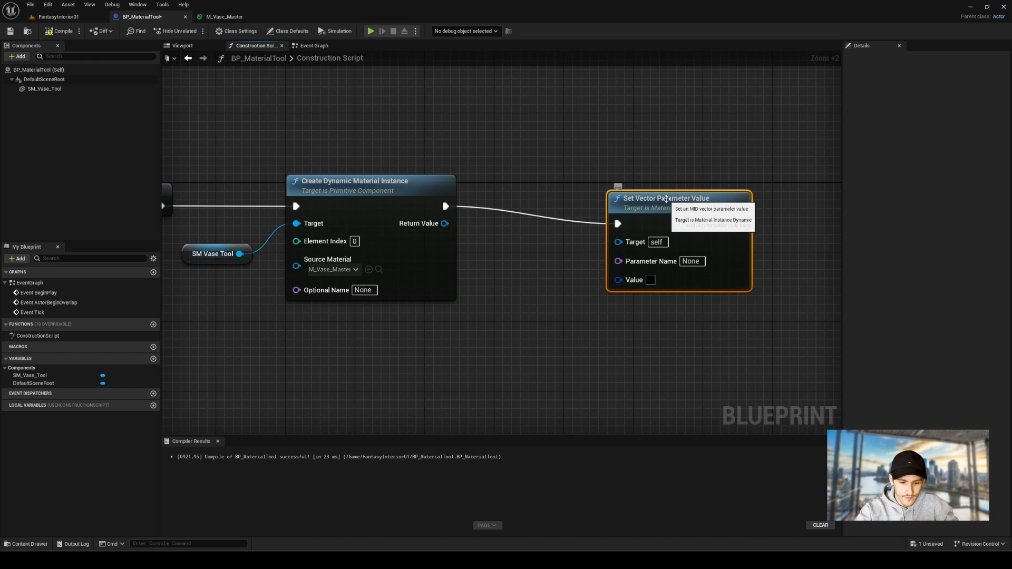
{"action": "left_click_drag", "start_coordinate": [632, 201], "coordinate": [597, 183]}
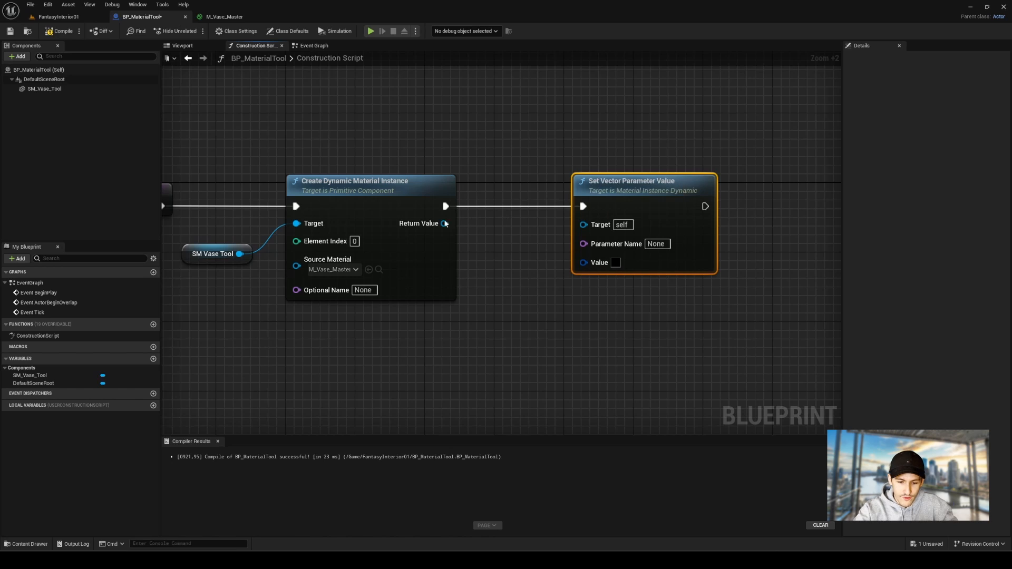
- Connect the dynamic instance's Return Value to the Set Vector Parameter Value Target and set its Parameter Name to Color
{"action": "left_click_drag", "start_coordinate": [444, 223], "coordinate": [584, 224]}
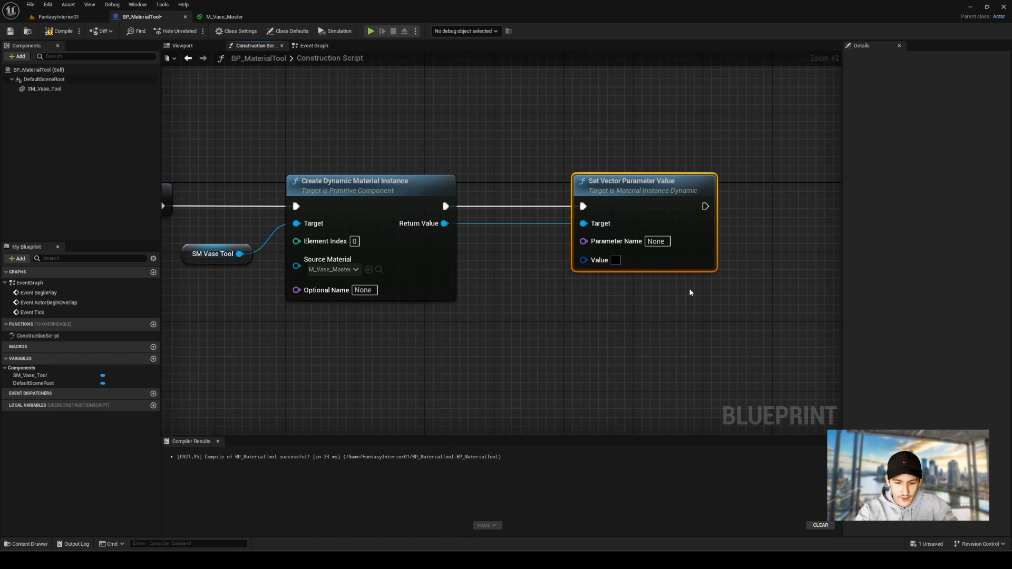
{"action": "left_click", "coordinate": [666, 243]}
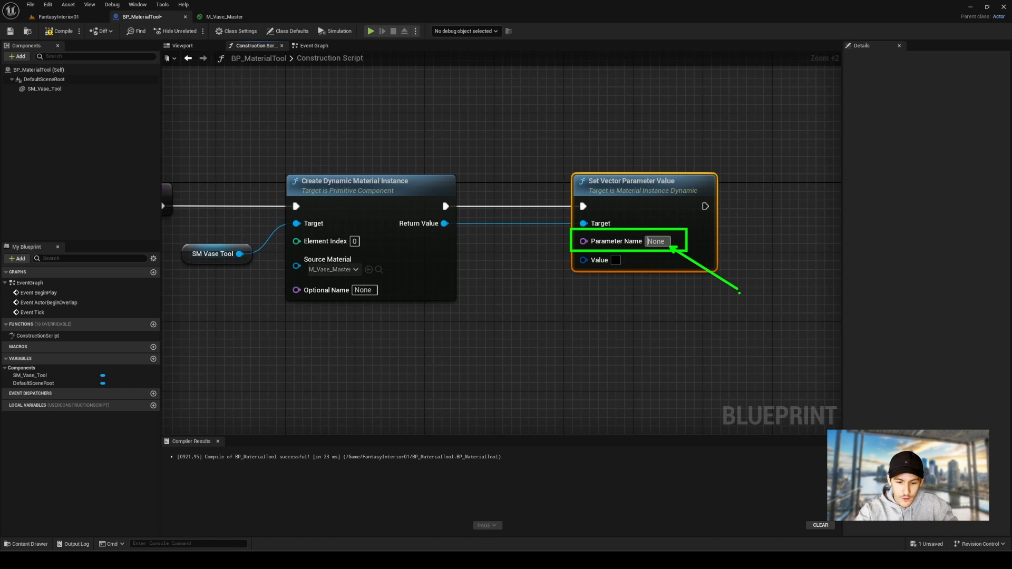
{"action": "type", "text": "Color"}
{"action": "key", "text": "Return"}
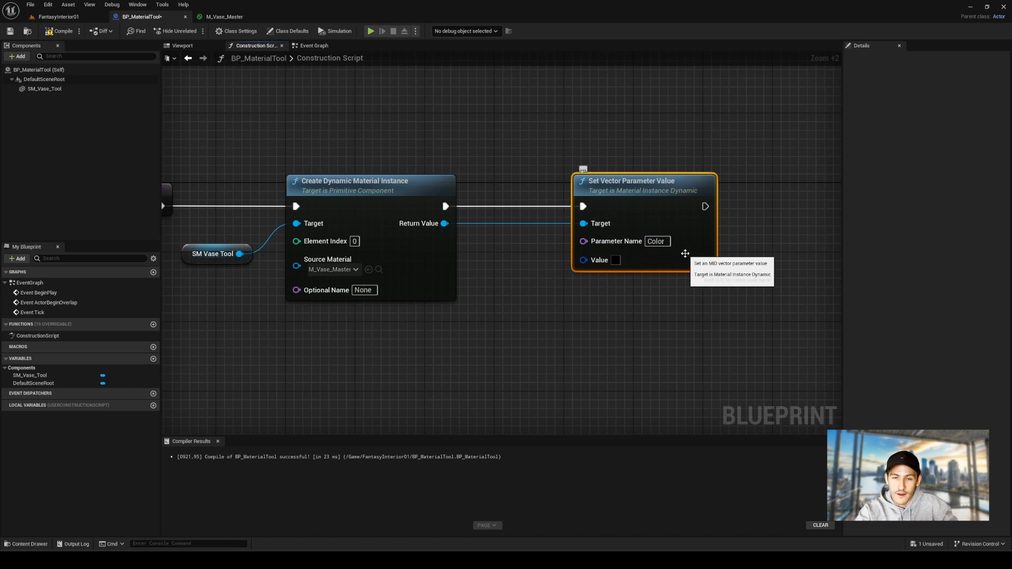
{"action": "left_click", "coordinate": [687, 330]}
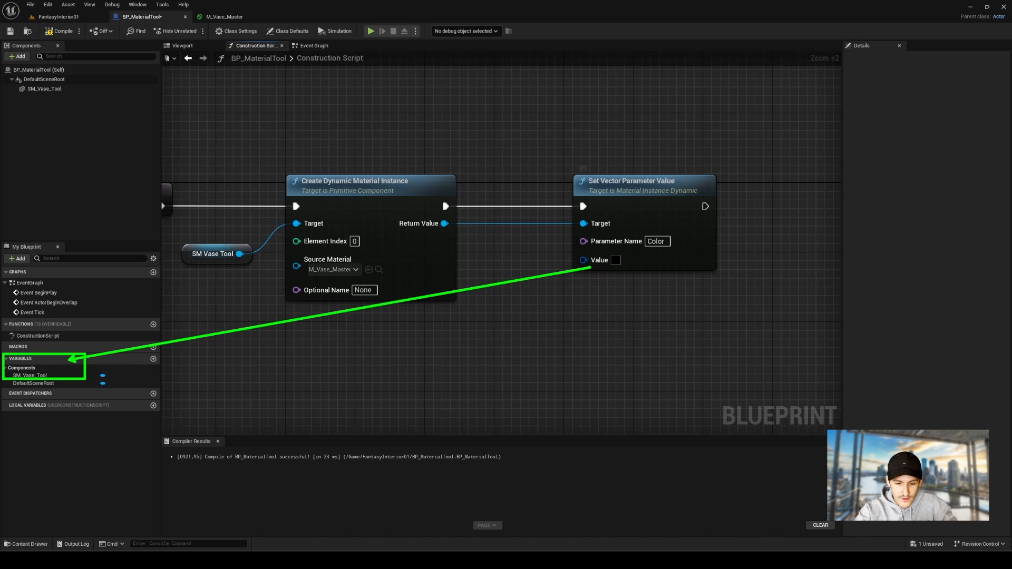
- Promote the Value input of Set Vector Parameter Value to a variable named Color and place its node below the wires
{"action": "right_click", "coordinate": [595, 259]}
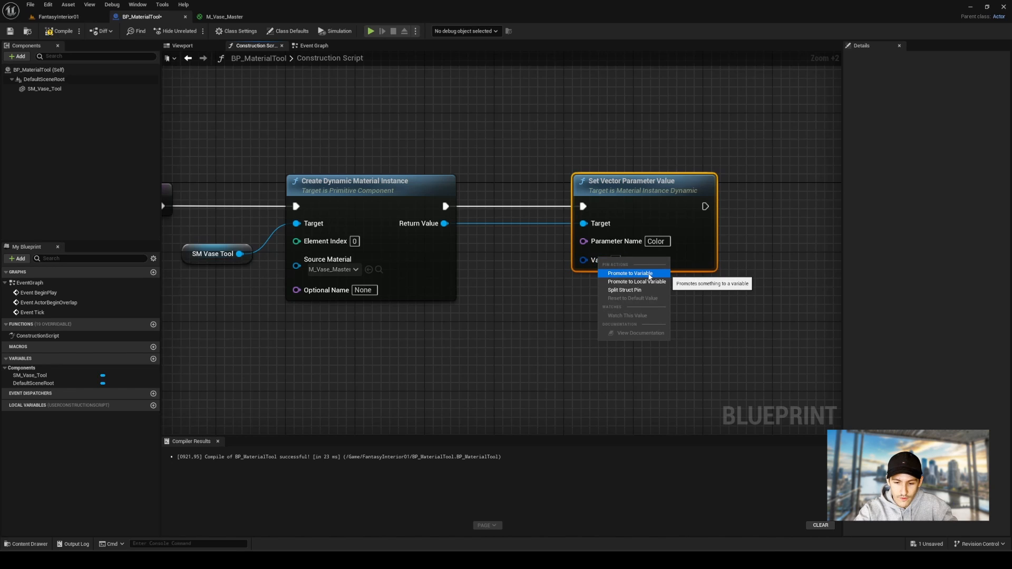
{"action": "left_click", "coordinate": [650, 274]}
{"action": "type", "text": "Color"}
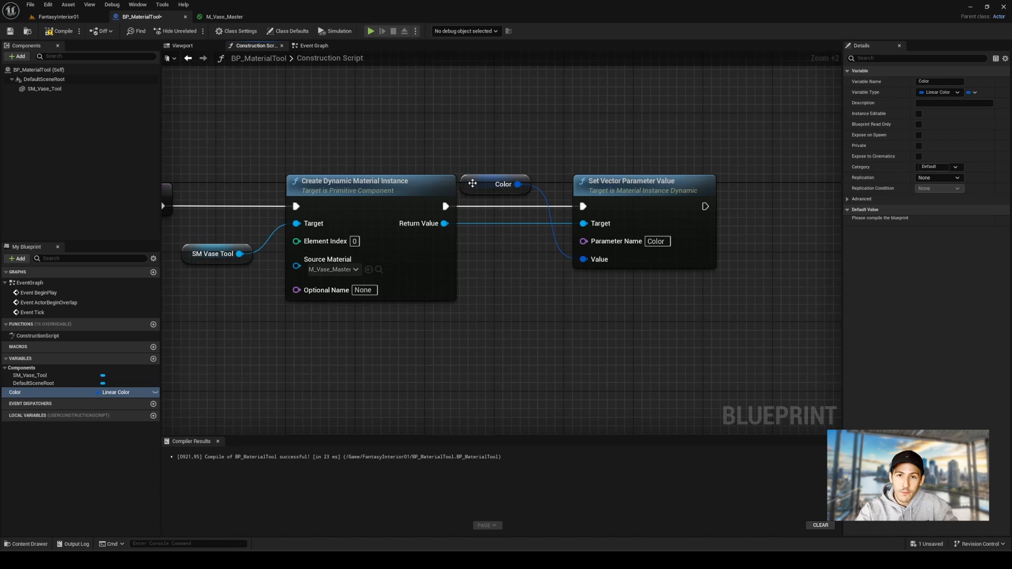
{"action": "left_click_drag", "start_coordinate": [473, 184], "coordinate": [488, 288]}
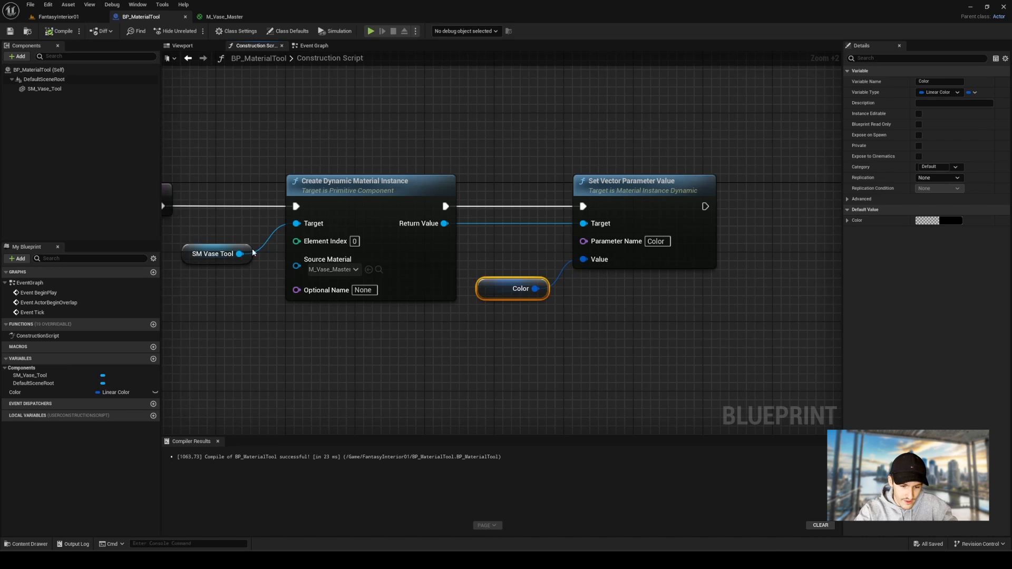
- Set the Color variable's default value to a pale yellow and make the variable instance editable
{"action": "left_click", "coordinate": [953, 221]}
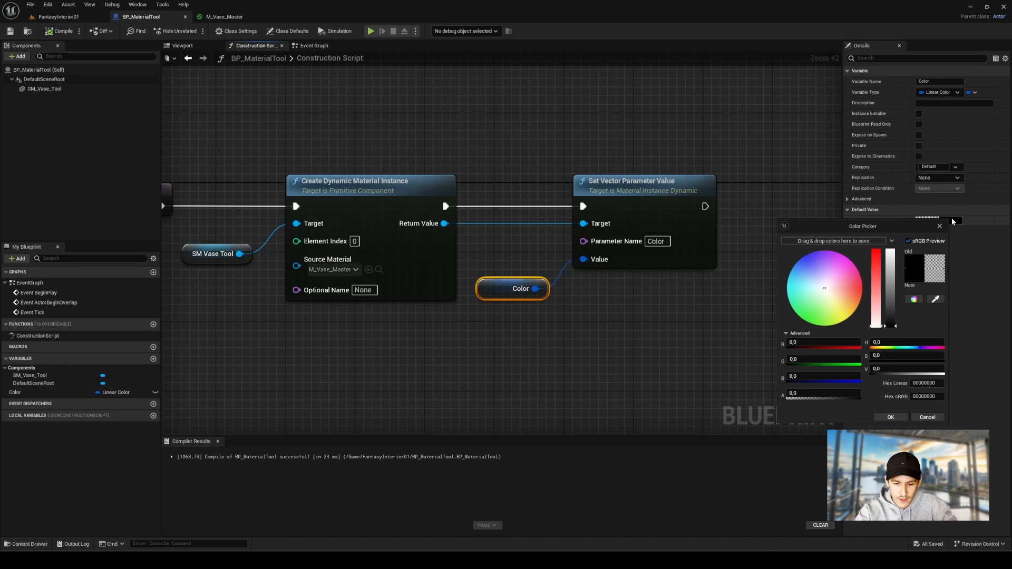
{"action": "left_click_drag", "start_coordinate": [837, 305], "coordinate": [835, 303]}
{"action": "left_click", "coordinate": [897, 419]}
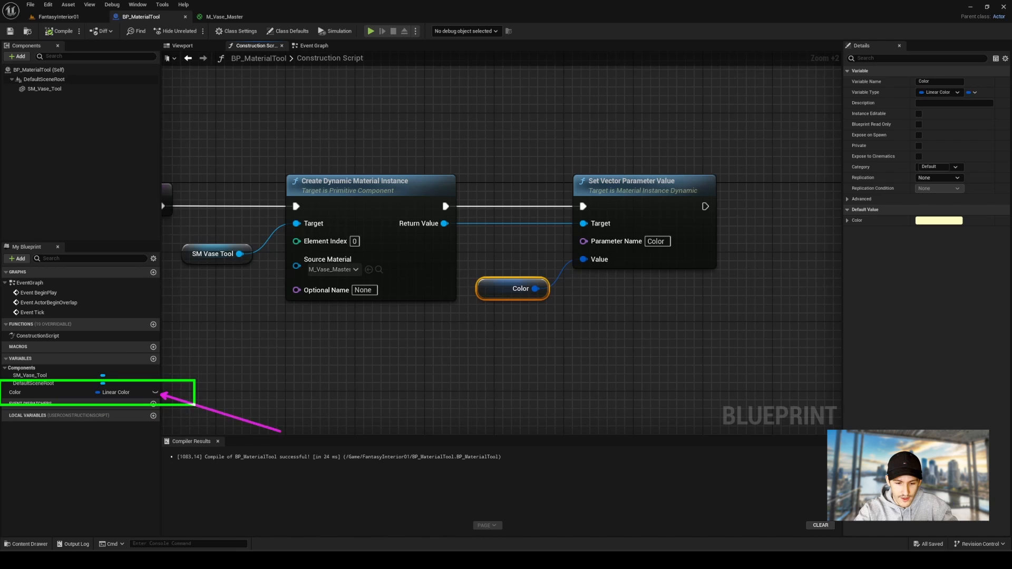
{"action": "left_click", "coordinate": [155, 392]}
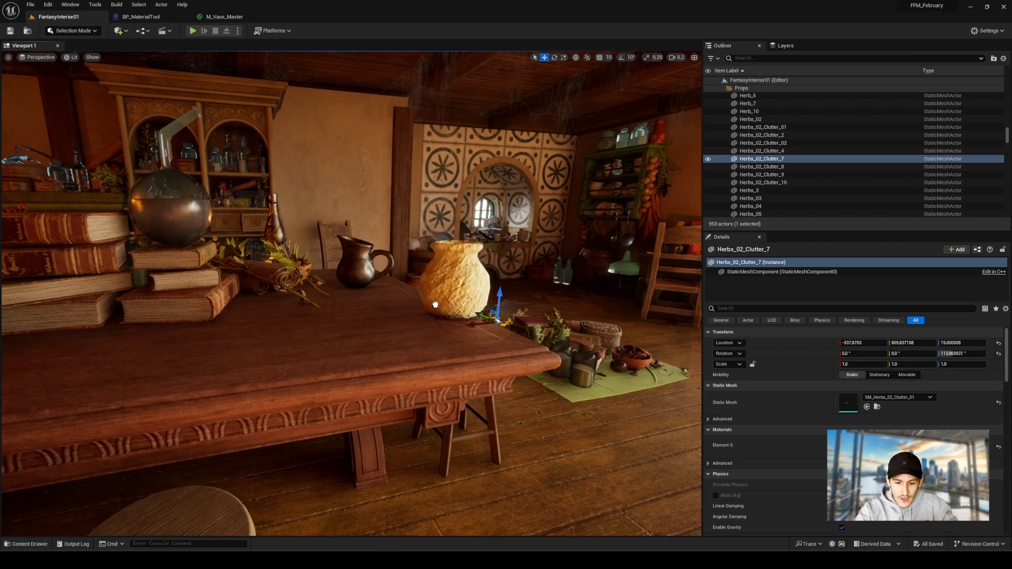
- Place a BP_MaterialTool instance on the wooden table in the FantasyInterior01 level and try another Color on it
{"action": "left_click_drag", "start_coordinate": [460, 316], "coordinate": [309, 350]}
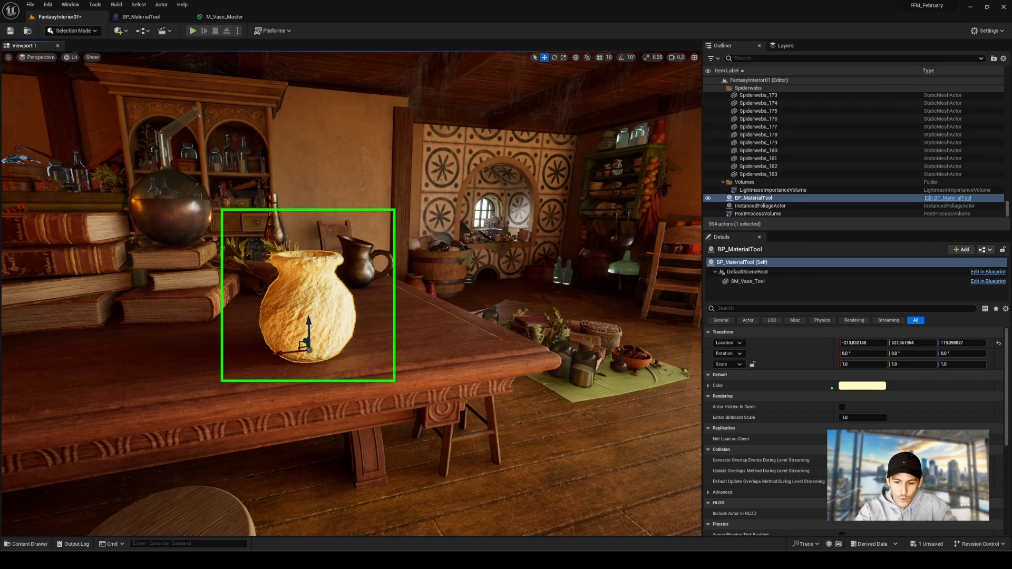
{"action": "left_click", "coordinate": [862, 385]}
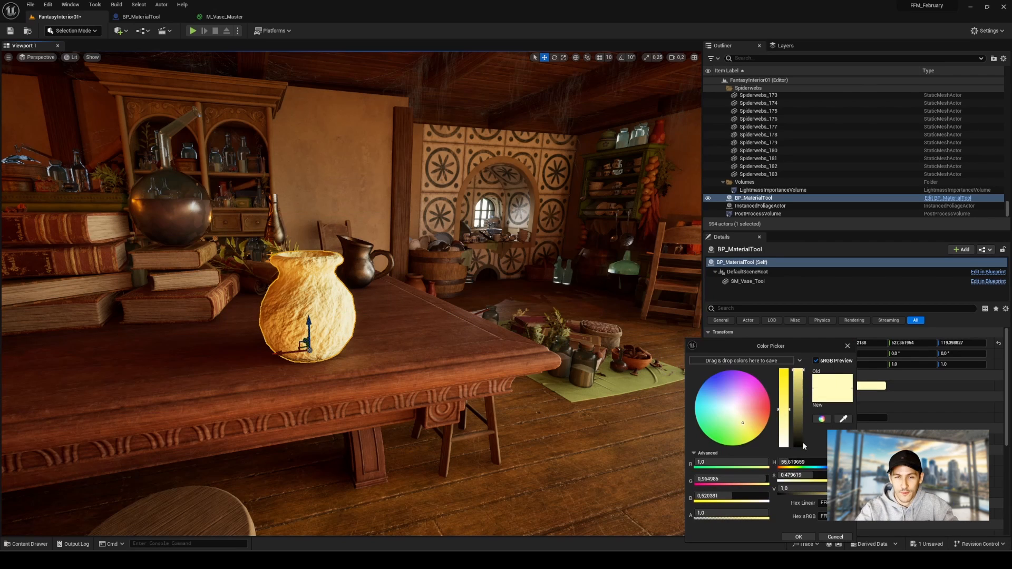
{"action": "left_click", "coordinate": [754, 402]}
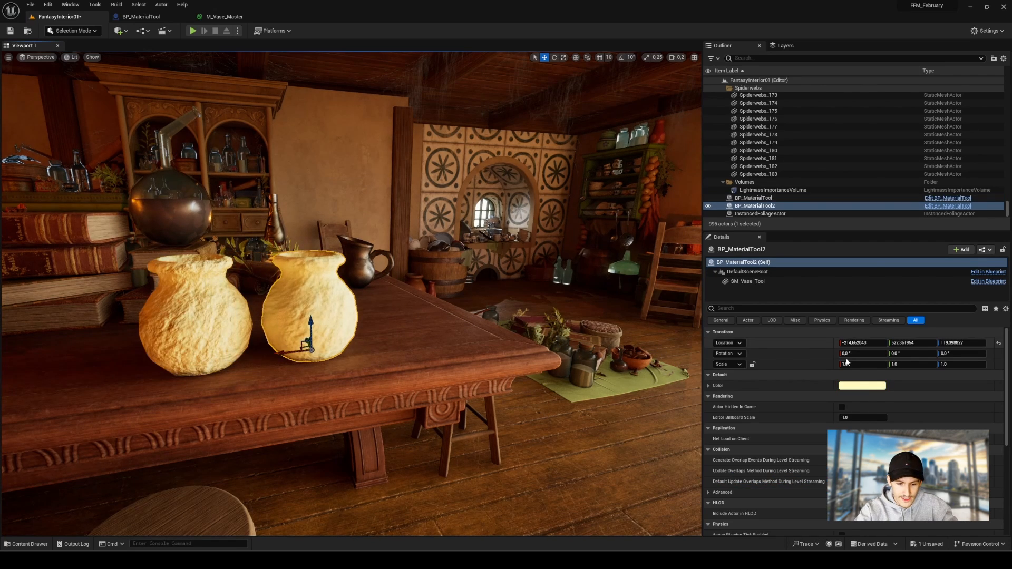
- Set the second vase's Color to a dark olive
{"action": "left_click_drag", "start_coordinate": [793, 414], "coordinate": [793, 438]}
{"action": "left_click", "coordinate": [793, 536]}
- Duplicate the second vase farther along the table and give the copy a light purple Color
{"action": "left_click_drag", "start_coordinate": [280, 352], "coordinate": [391, 341], "text": "alt"}
{"action": "left_click", "coordinate": [862, 386]}
{"action": "left_click", "coordinate": [709, 380]}
{"action": "left_click_drag", "start_coordinate": [791, 400], "coordinate": [790, 370]}
{"action": "left_click_drag", "start_coordinate": [776, 379], "coordinate": [777, 392]}
{"action": "left_click", "coordinate": [791, 537]}
{"action": "left_click_drag", "start_coordinate": [394, 340], "coordinate": [388, 342]}
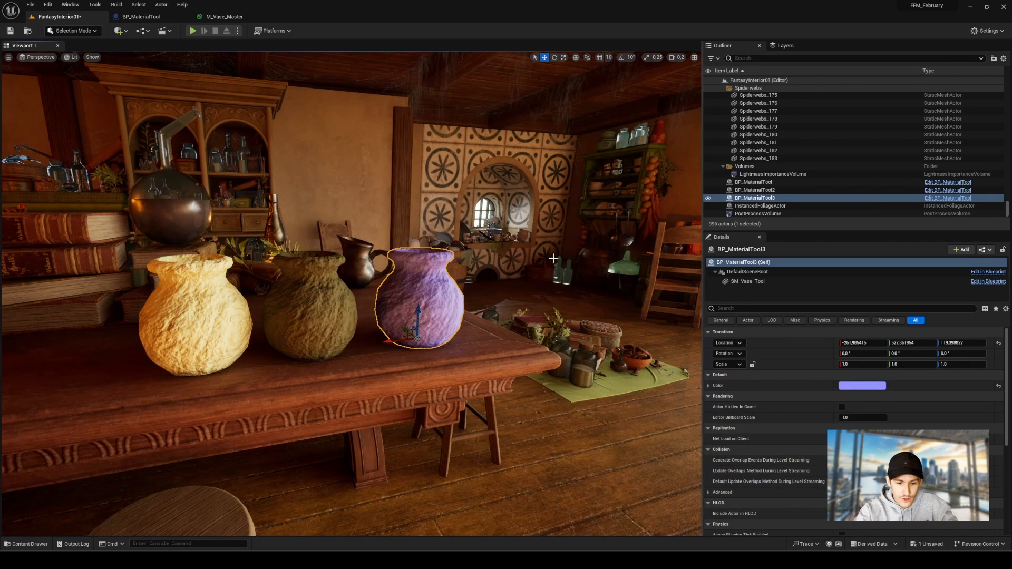
{"action": "right_click_drag", "start_coordinate": [501, 223], "coordinate": [488, 233]}
- In BP_MaterialTool's Construction Script, add a Set Scalar Parameter Value node after Set Vector Parameter Value with Parameter Name Metallic
{"action": "key", "text": "ctrl+2"}
{"action": "left_click_drag", "start_coordinate": [85, 192], "coordinate": [504, 395], "text": "ctrl"}
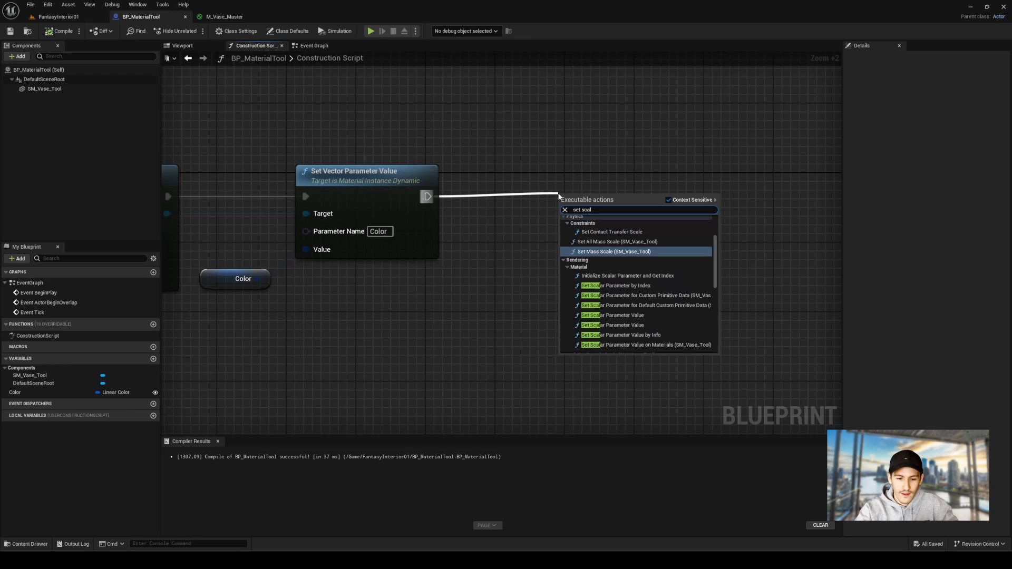
{"action": "type", "text": "rameter"}
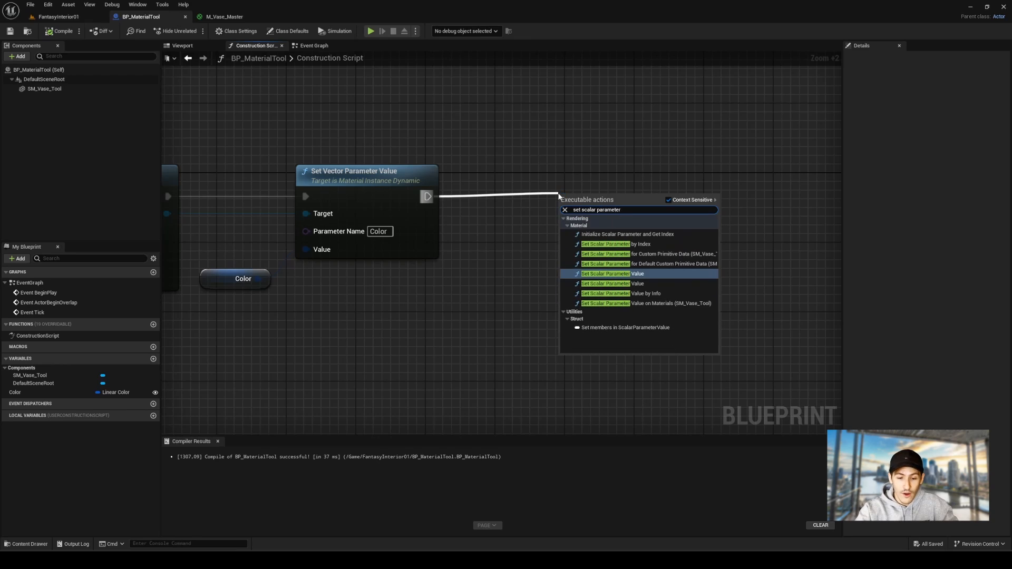
{"action": "left_click", "coordinate": [642, 285]}
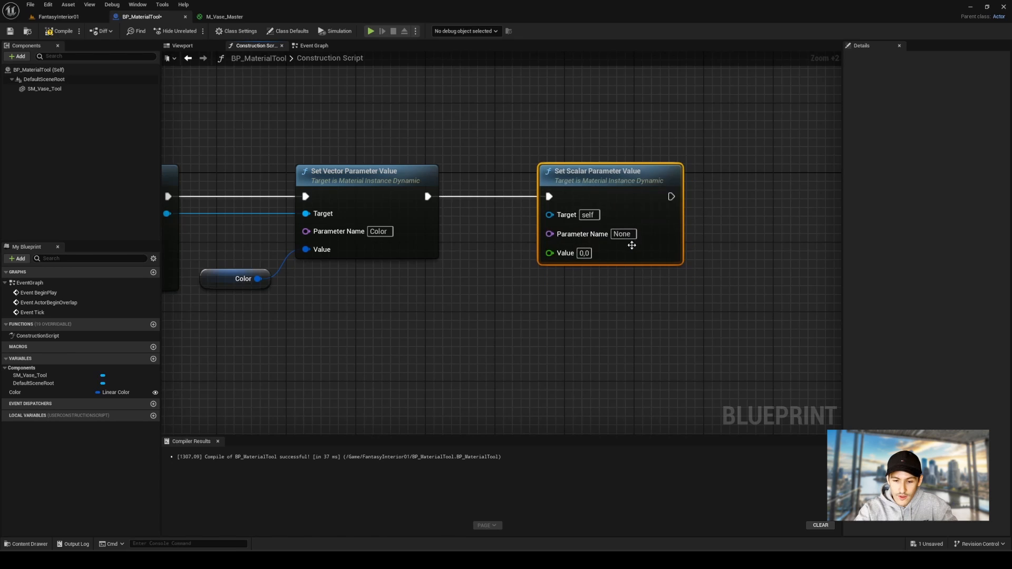
{"action": "left_click", "coordinate": [630, 236]}
{"action": "type", "text": "Metallic"}
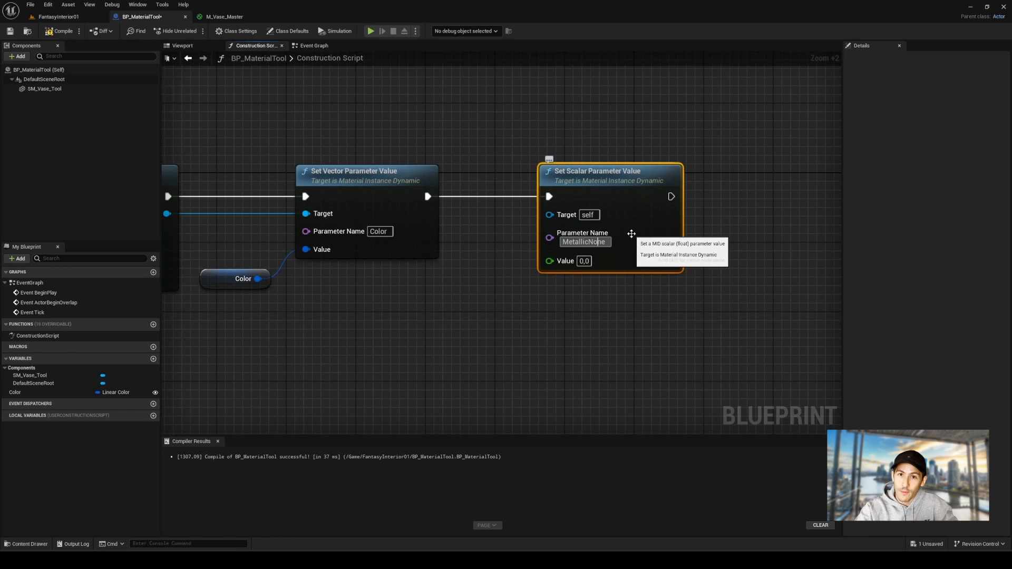
- Promote the Metallic node's Value input to a variable named Metallic and place its getter below the execution wire
{"action": "right_click", "coordinate": [551, 261]}
{"action": "left_click", "coordinate": [585, 275]}
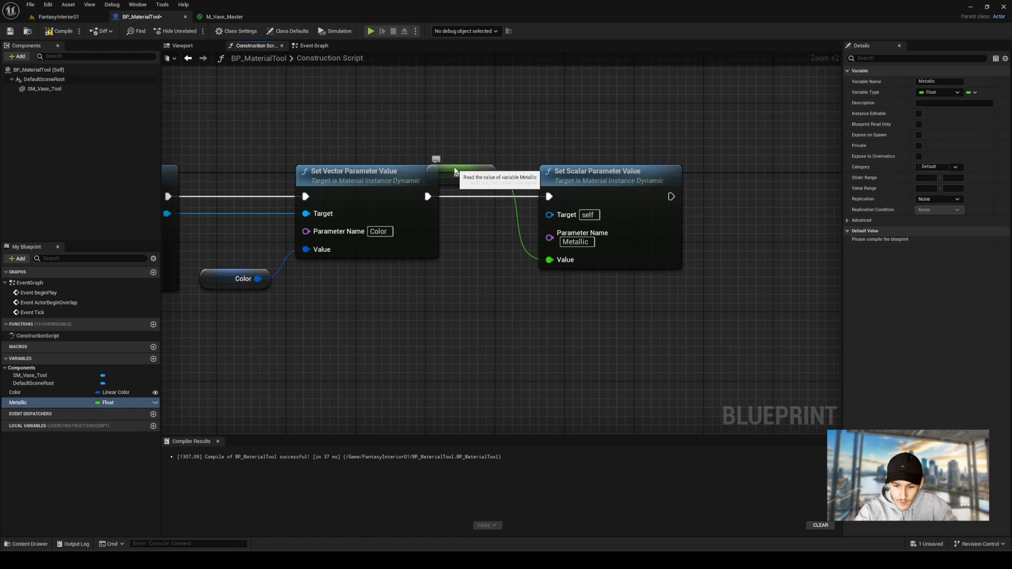
{"action": "left_click_drag", "start_coordinate": [454, 169], "coordinate": [472, 283]}
- Paste another Set Scalar Parameter Value node, set its Parameter Name to Specular and line it up after the Metallic node
{"action": "key", "text": "ctrl+v"}
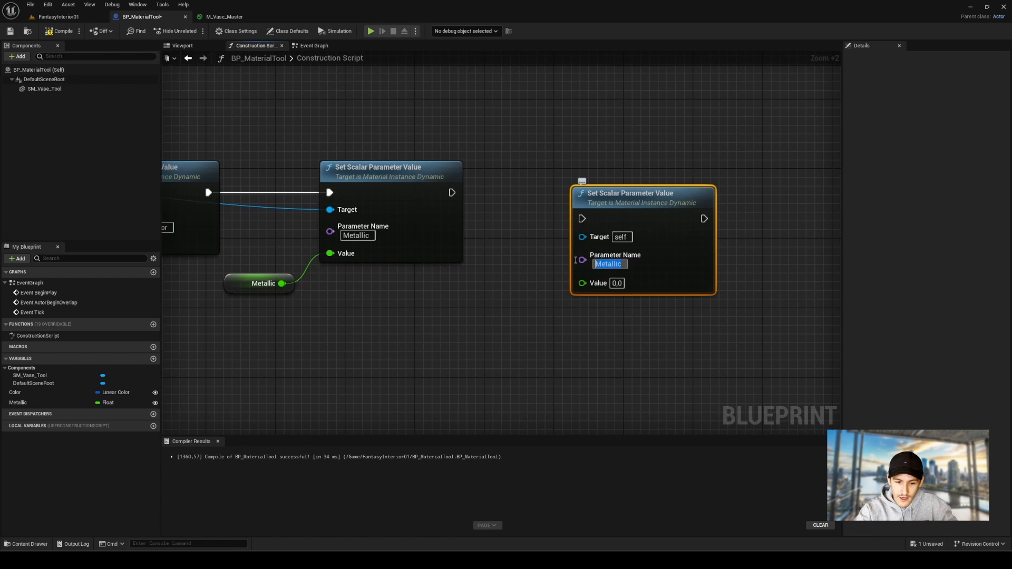
{"action": "type", "text": "Sp"}
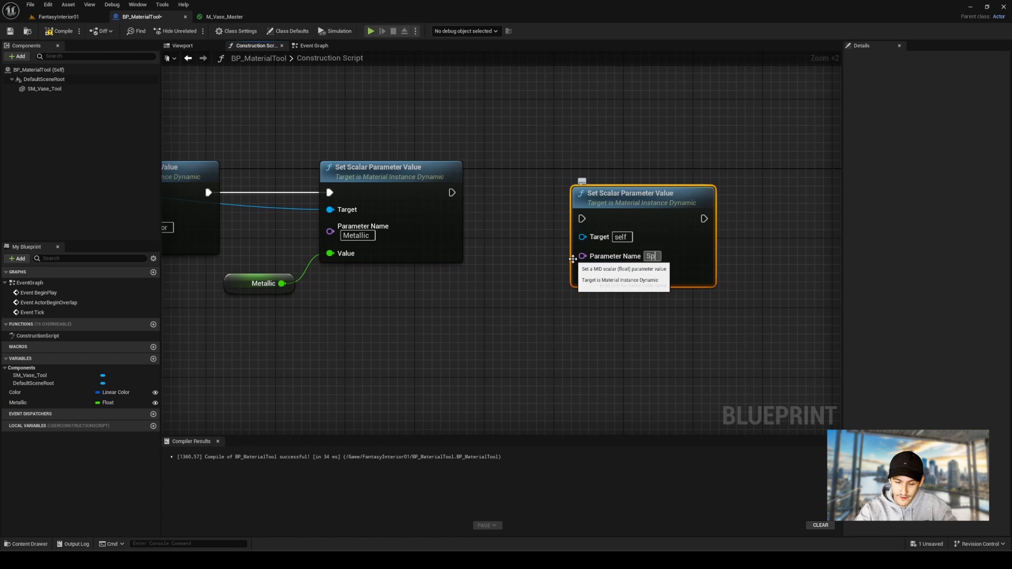
{"action": "left_click", "coordinate": [676, 163]}
{"action": "left_click_drag", "start_coordinate": [687, 214], "coordinate": [678, 189]}
{"action": "right_click_drag", "start_coordinate": [738, 190], "coordinate": [561, 184]}
- Duplicate the Specular node, align the copy after it and set its Parameter Name to Roughness
{"action": "key", "text": "ctrl+d"}
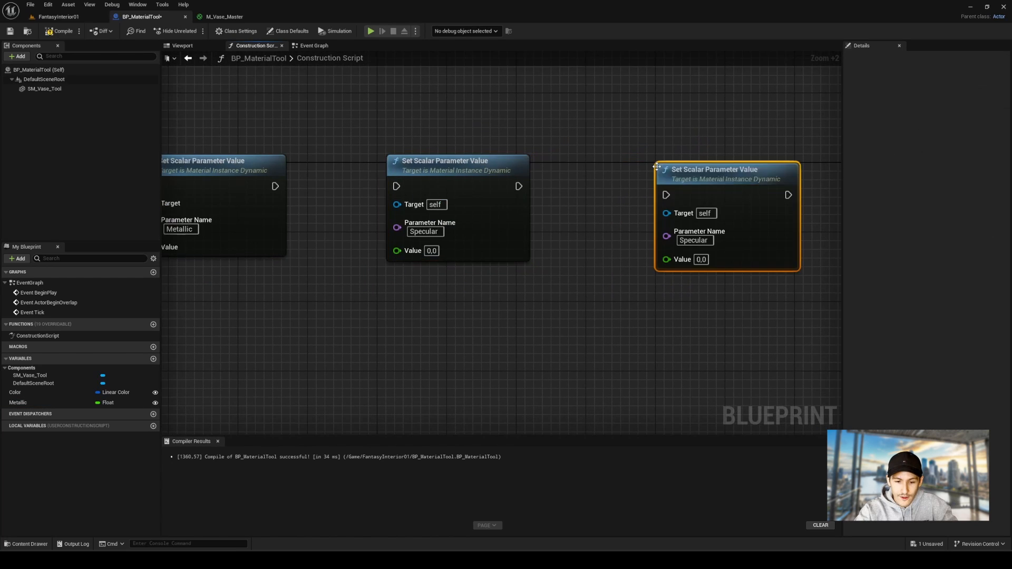
{"action": "left_click_drag", "start_coordinate": [673, 168], "coordinate": [665, 161]}
{"action": "left_click", "coordinate": [685, 232]}
{"action": "type", "text": "Roughness"}
{"action": "key", "text": "Return"}
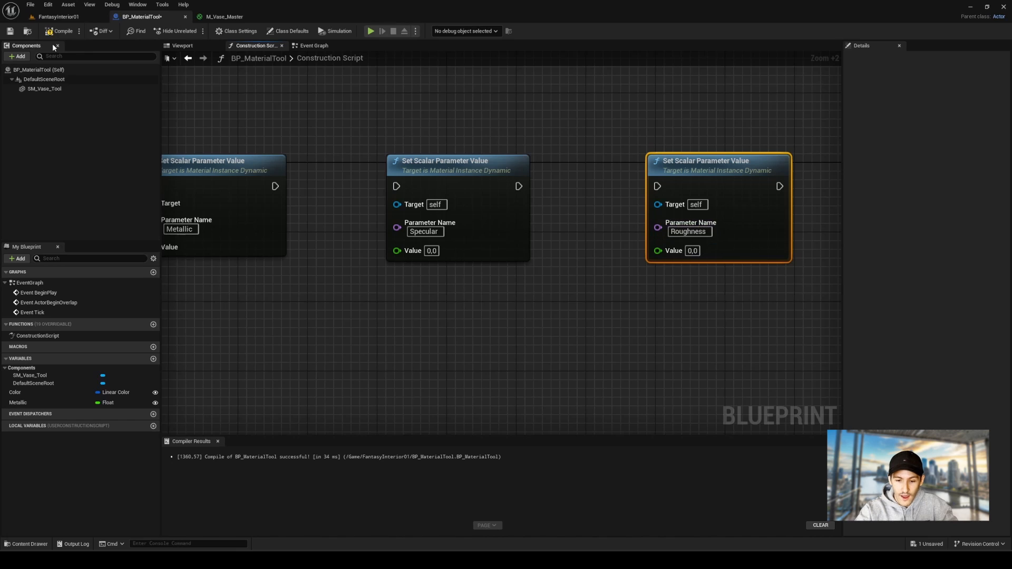
- Promote the Specular node's Value input to a variable named Specular and place its getter below the node
{"action": "right_click_drag", "start_coordinate": [416, 332], "coordinate": [470, 331]}
{"action": "right_click", "coordinate": [451, 249]}
{"action": "left_click", "coordinate": [491, 261]}
{"action": "type", "text": "Specular"}
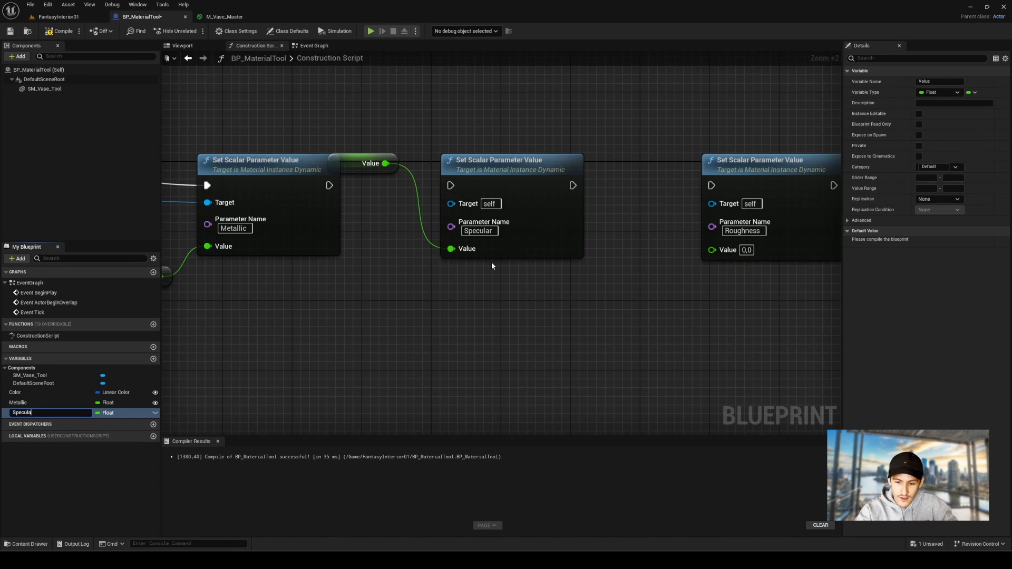
{"action": "key", "text": "Return"}
{"action": "left_click_drag", "start_coordinate": [364, 164], "coordinate": [375, 294]}
- Promote the Roughness node's Value input to a variable named Roughness and place its getter below the node
{"action": "right_click", "coordinate": [712, 248]}
{"action": "left_click", "coordinate": [749, 276]}
{"action": "type", "text": "Roughness"}
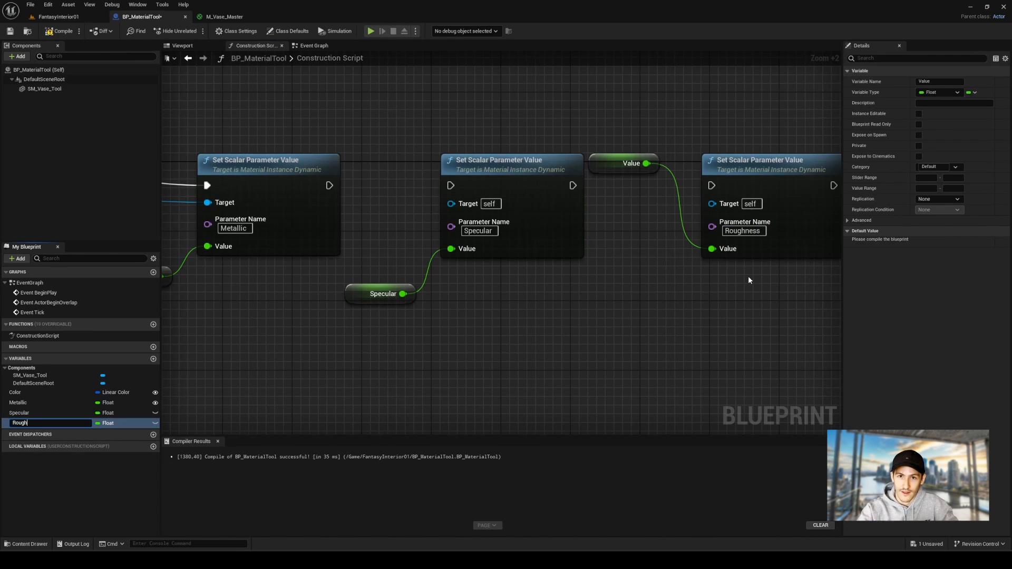
{"action": "key", "text": "Return"}
{"action": "left_click_drag", "start_coordinate": [603, 165], "coordinate": [611, 295]}
{"action": "left_click_drag", "start_coordinate": [654, 226], "coordinate": [590, 233]}
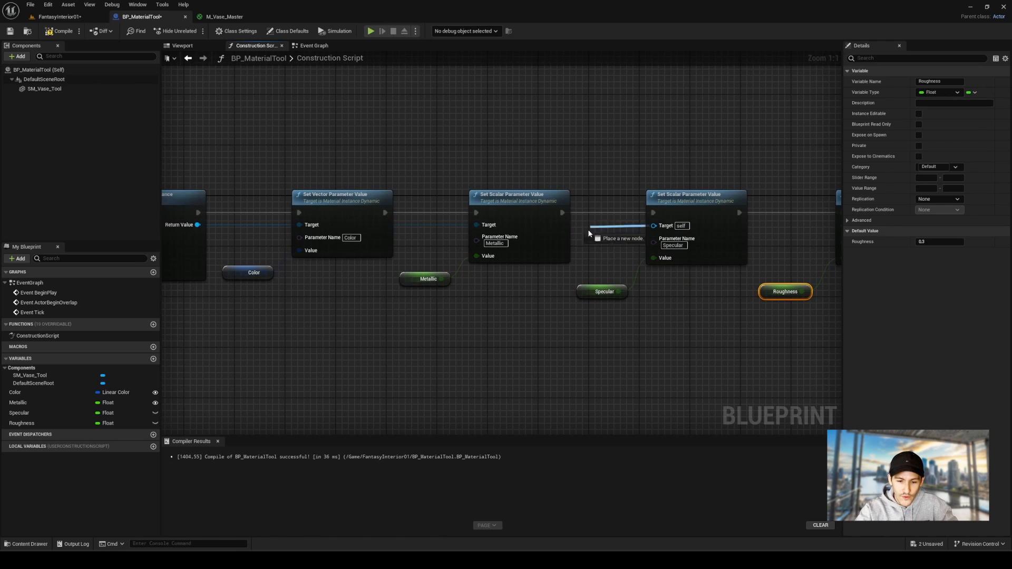
{"action": "left_click_drag", "start_coordinate": [400, 325], "coordinate": [320, 332]}
{"action": "left_click_drag", "start_coordinate": [196, 237], "coordinate": [544, 318]}
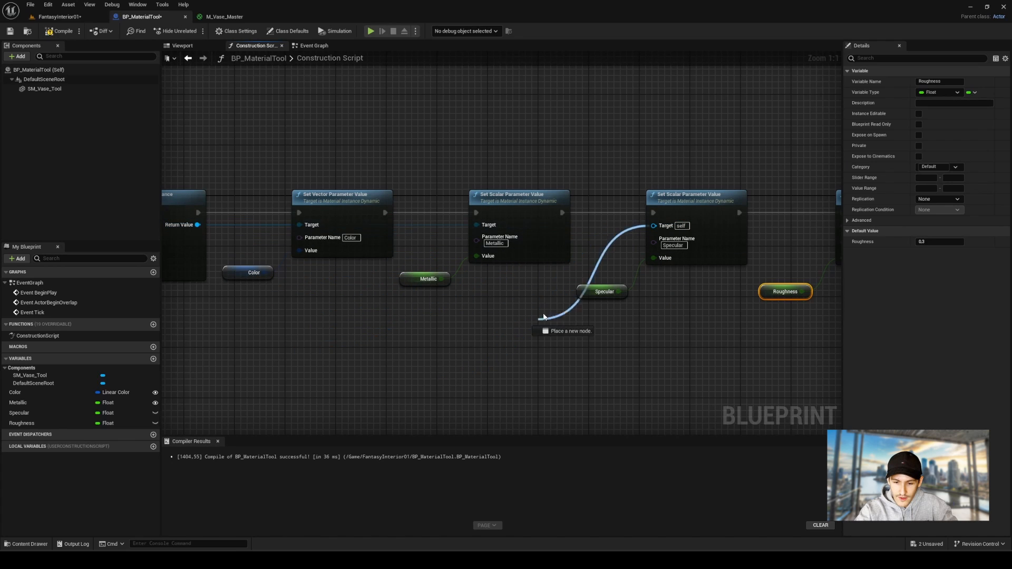
- Disconnect Create Dynamic Material Instance from the parameter nodes and shift Set Vector Parameter Value and its Color getter farther away from it
{"action": "right_click_drag", "start_coordinate": [328, 225], "coordinate": [494, 225]}
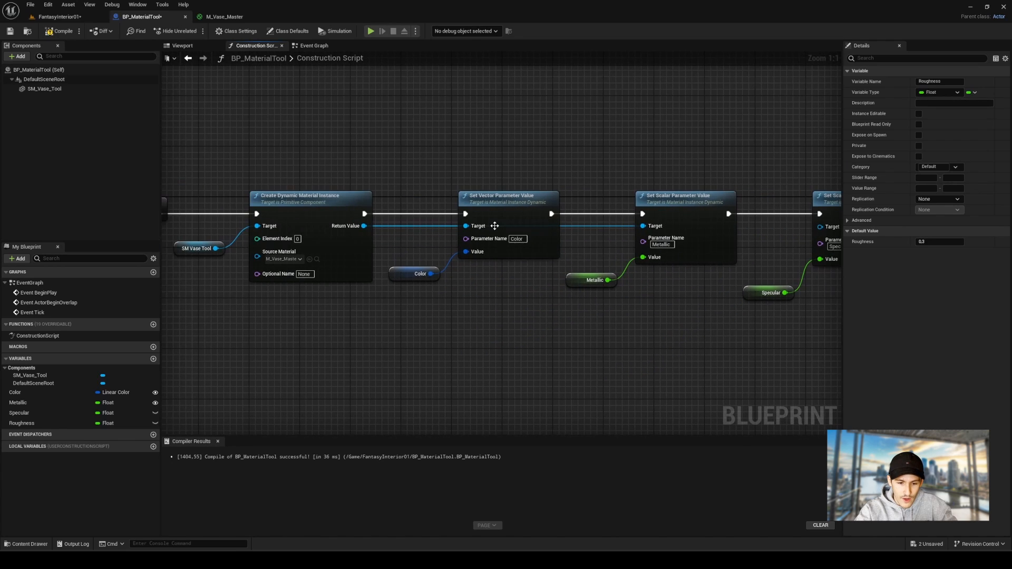
{"action": "left_click", "coordinate": [578, 226], "text": "alt"}
{"action": "left_click", "coordinate": [422, 229], "text": "alt"}
{"action": "left_click_drag", "start_coordinate": [392, 210], "coordinate": [485, 277]}
{"action": "left_click_drag", "start_coordinate": [515, 204], "coordinate": [547, 205]}
{"action": "left_click", "coordinate": [532, 165]}
- Promote Create Dynamic Material Instance's Return Value to a variable named MI_Dynamic, with its SET node feeding Set Vector Parameter Value
{"action": "right_click", "coordinate": [349, 229]}
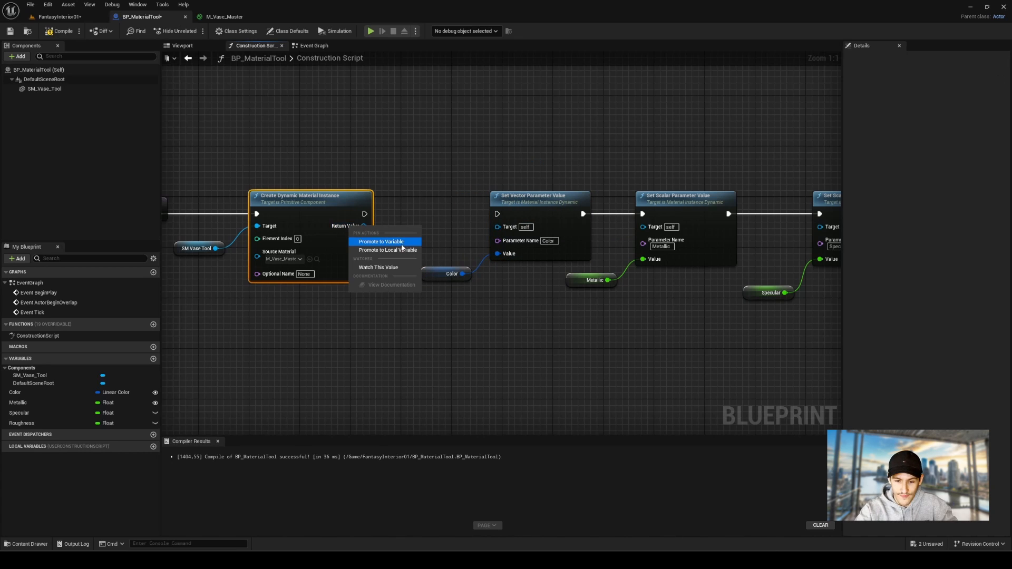
{"action": "left_click", "coordinate": [400, 247]}
{"action": "type", "text": "MI_Dynamic"}
{"action": "key", "text": "Return"}
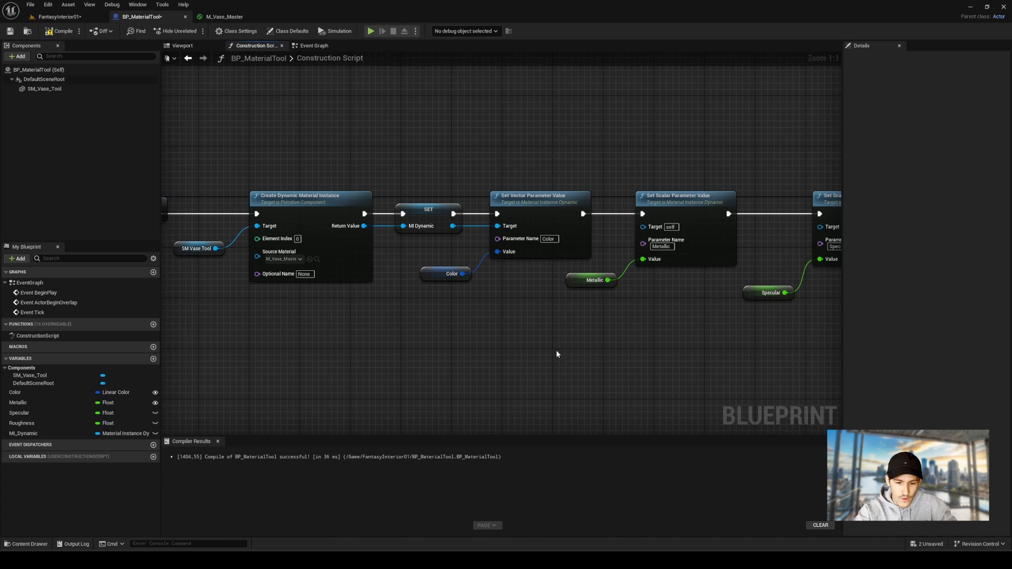
- Add an MI_Dynamic getter above the chain and wire it to the Targets of the Metallic, Specular and Roughness nodes
{"action": "right_click_drag", "start_coordinate": [555, 350], "coordinate": [341, 343]}
{"action": "left_click_drag", "start_coordinate": [20, 435], "coordinate": [321, 306]}
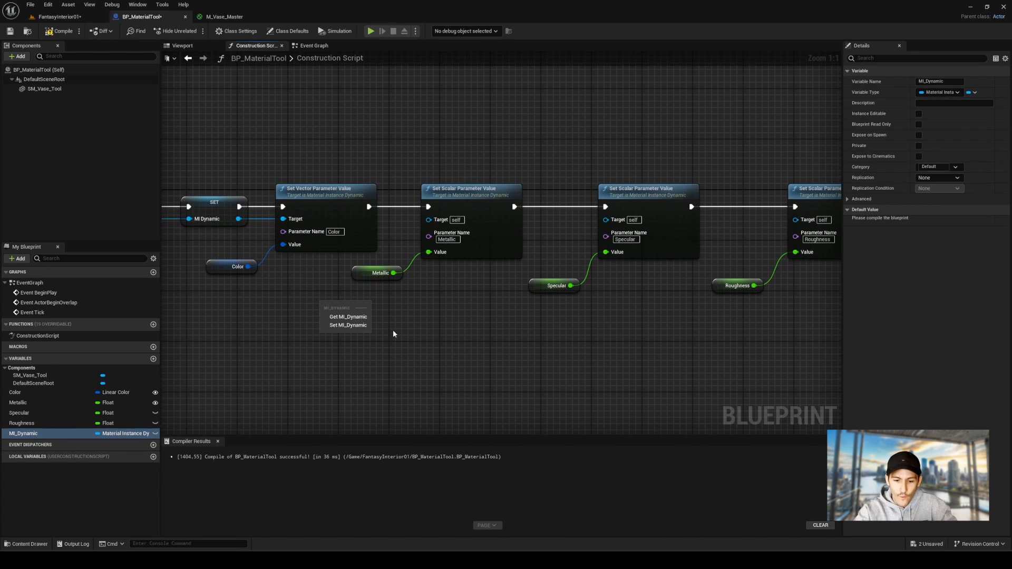
{"action": "left_click", "coordinate": [358, 318]}
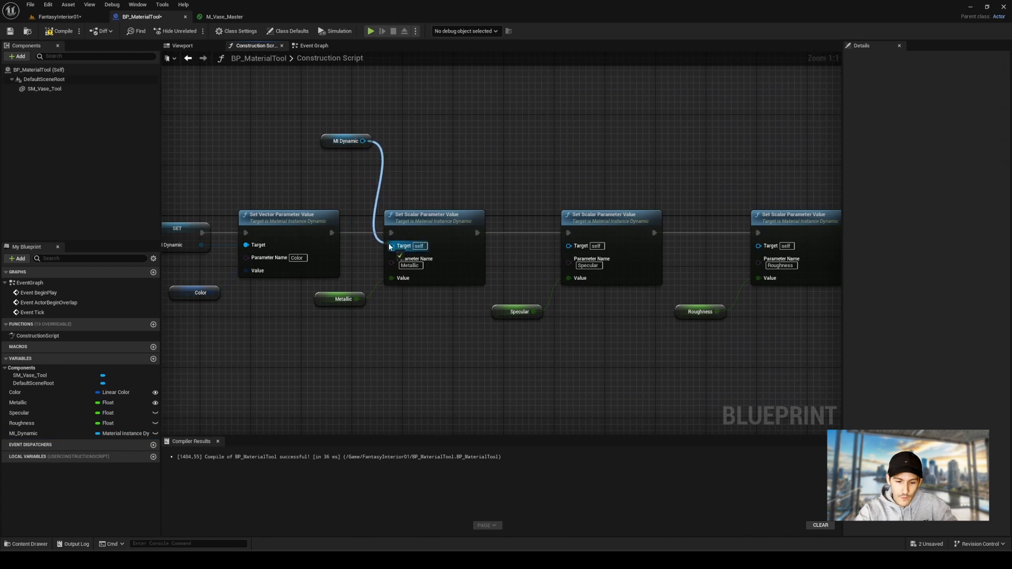
{"action": "left_click_drag", "start_coordinate": [362, 141], "coordinate": [551, 235]}
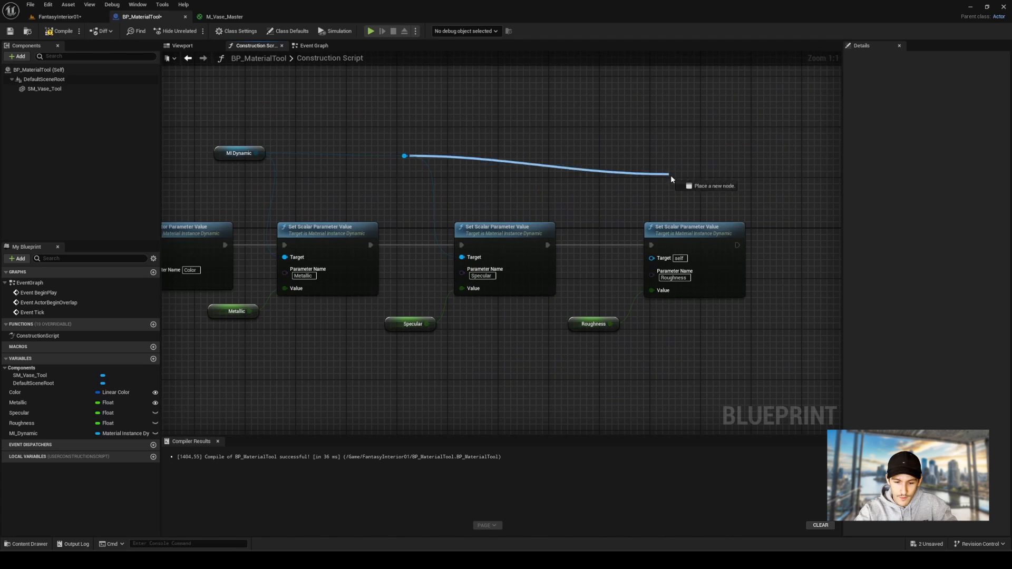
- Add a Set Texture Parameter Value node after the Roughness node and set its Parameter Name to Normal Map
{"action": "left_click_drag", "start_coordinate": [481, 231], "coordinate": [307, 142]}
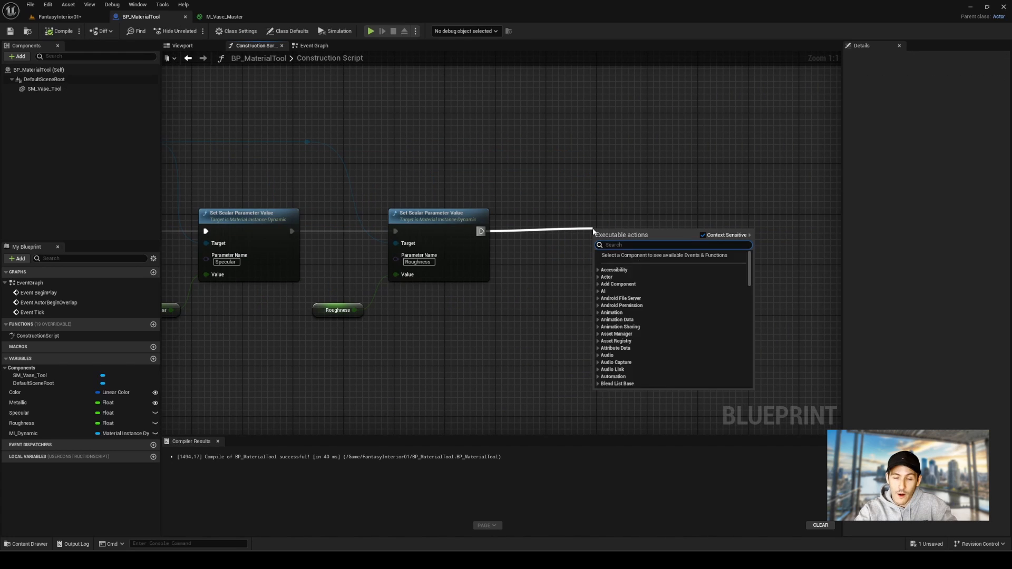
{"action": "type", "text": "set texture para"}
{"action": "left_click", "coordinate": [648, 297]}
{"action": "left_click", "coordinate": [637, 258]}
{"action": "type", "text": "Normal Map"}
{"action": "key", "text": "Return"}
- Promote the texture node's Value to a variable named Normal Map, place its getter below, and compile and save the Blueprint
{"action": "right_click", "coordinate": [579, 279]}
{"action": "left_click", "coordinate": [666, 318]}
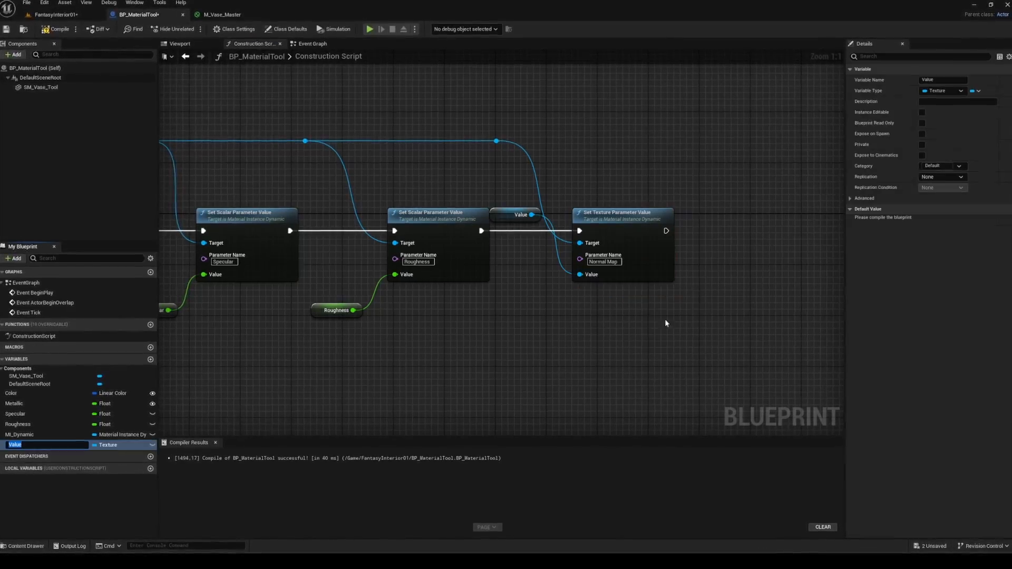
{"action": "left_click_drag", "start_coordinate": [505, 217], "coordinate": [503, 314]}
{"action": "left_click", "coordinate": [49, 26]}
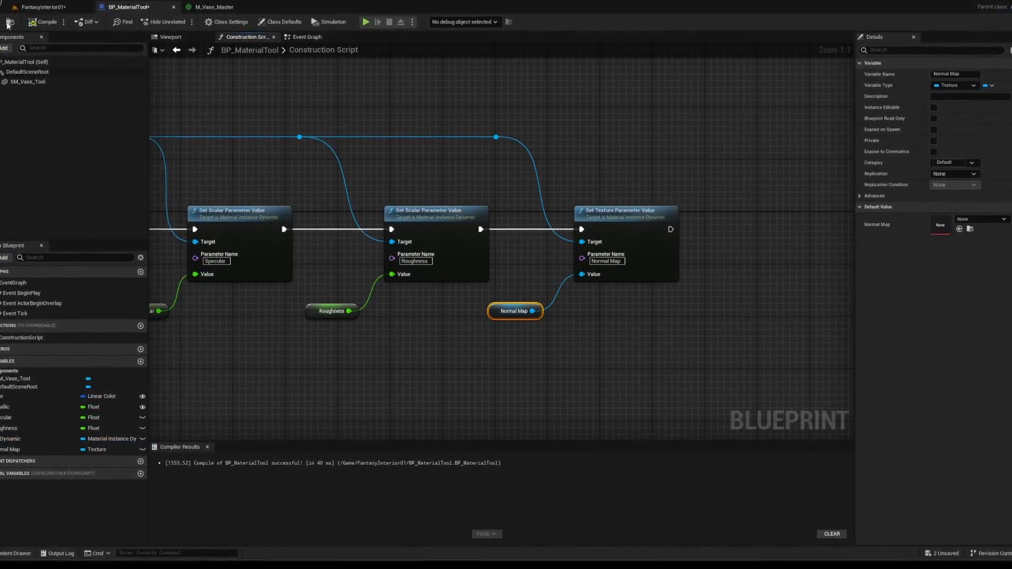
{"action": "left_click", "coordinate": [2, 25]}
- Choose a texture as the default value of the Normal Map variable
{"action": "right_click_drag", "start_coordinate": [549, 342], "coordinate": [625, 327]}
{"action": "left_click", "coordinate": [982, 218]}
{"action": "left_click", "coordinate": [952, 414]}
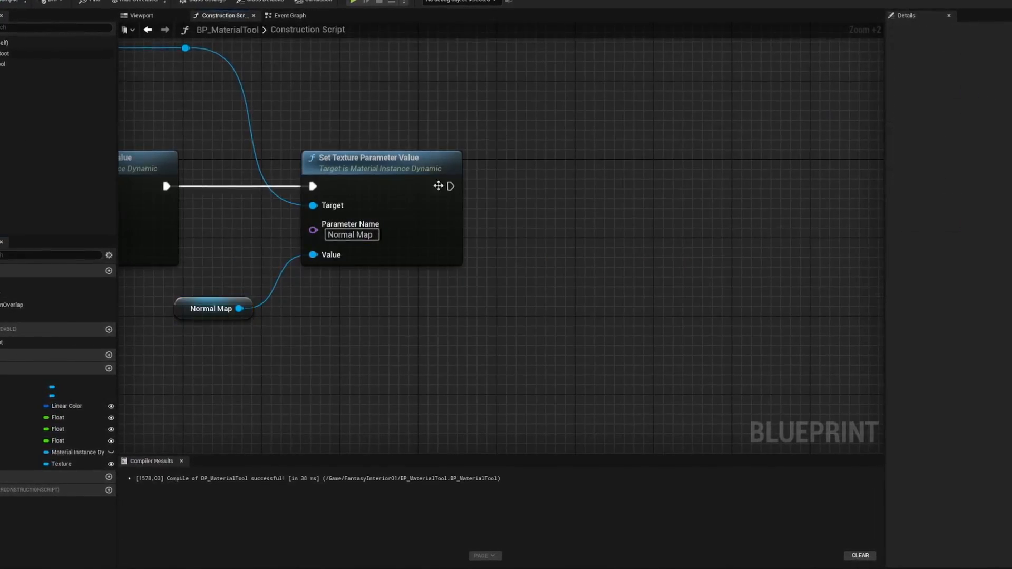
- Add a Set Scalar Parameter Value node after Set Texture Parameter Value
{"action": "left_click_drag", "start_coordinate": [448, 186], "coordinate": [646, 184]}
{"action": "type", "text": "set scalar pa"}
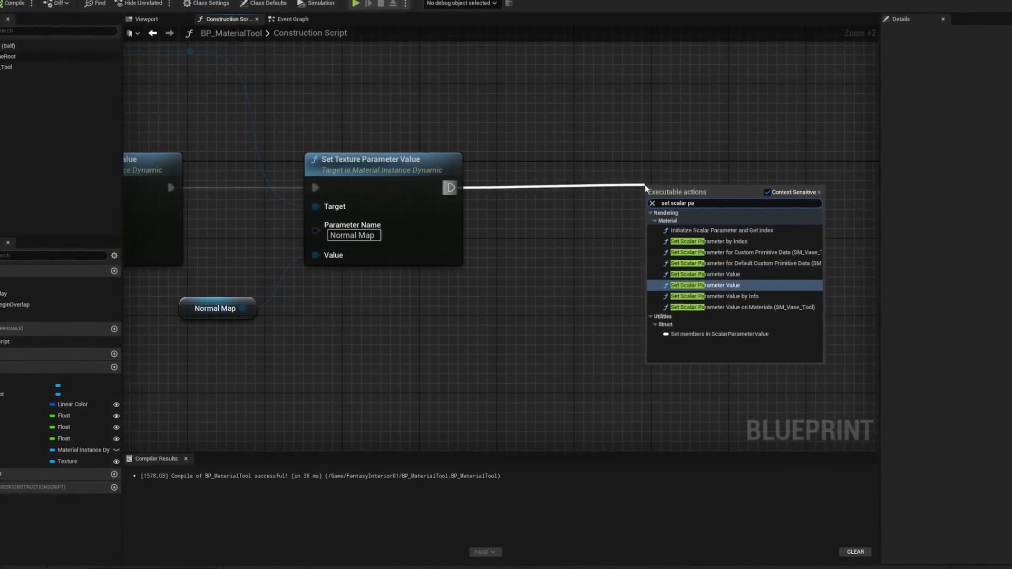
{"action": "key", "text": "Return"}
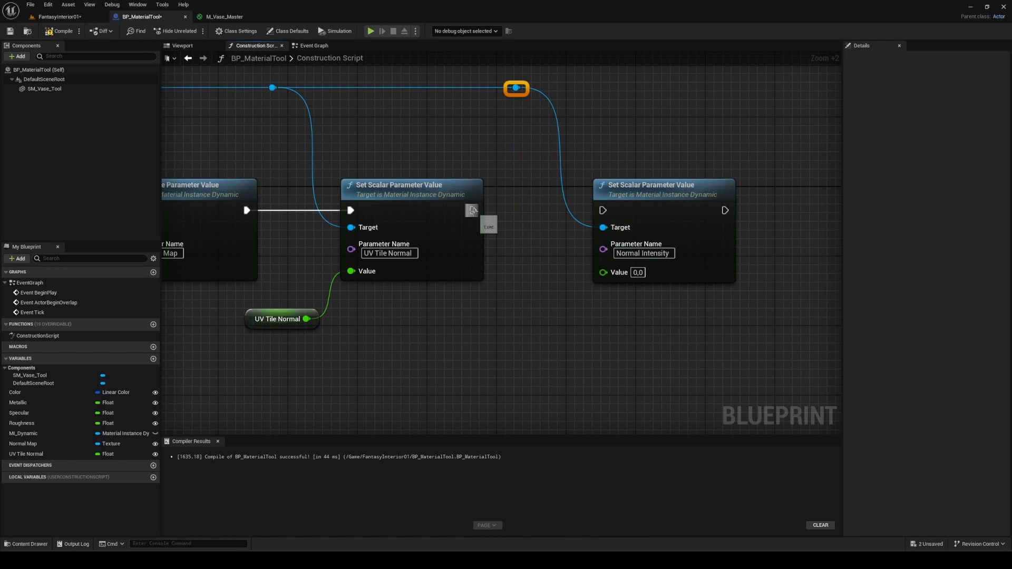
- Connect the UV Tile Normal node to the Normal Intensity node and promote the latter's Value to a variable named Normal Intensity
{"action": "left_click_drag", "start_coordinate": [472, 211], "coordinate": [603, 210]}
{"action": "right_click", "coordinate": [603, 272]}
{"action": "left_click", "coordinate": [677, 290]}
{"action": "type", "text": "Normal Intensity"}
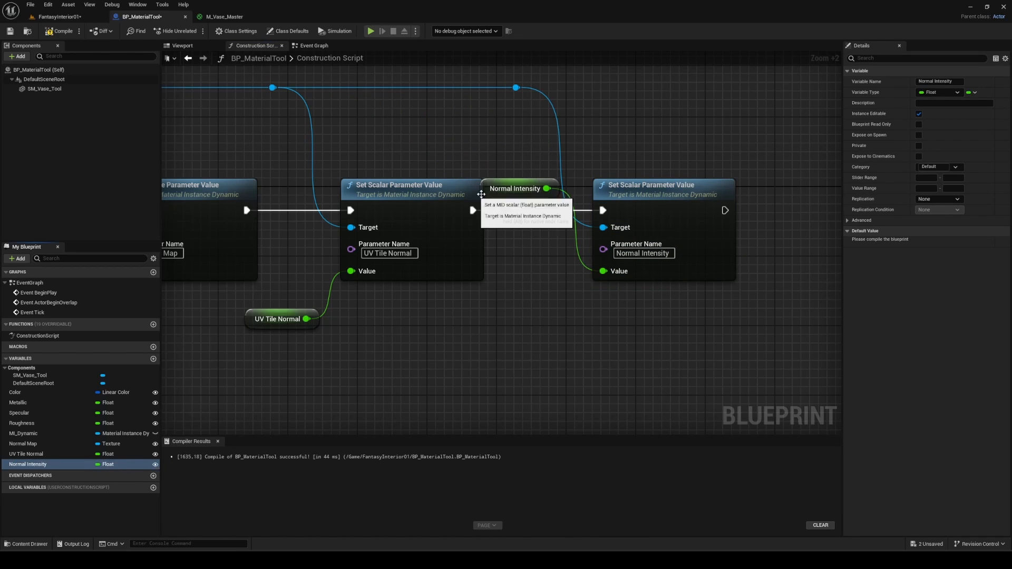
{"action": "left_click_drag", "start_coordinate": [481, 194], "coordinate": [482, 324]}
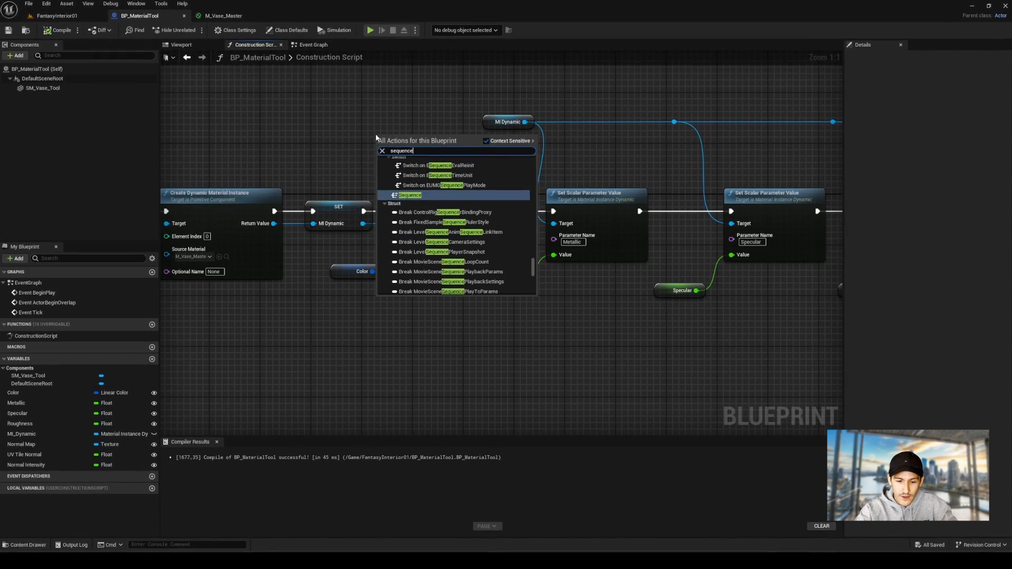
- Insert a Sequence node between SET MI Dynamic and Set Vector Parameter Value, and break the execution wire to the Metallic node
{"action": "key", "text": "Return"}
{"action": "left_click_drag", "start_coordinate": [419, 146], "coordinate": [393, 204]}
{"action": "left_click_drag", "start_coordinate": [419, 146], "coordinate": [406, 210]}
{"action": "right_click_drag", "start_coordinate": [619, 242], "coordinate": [581, 226]}
{"action": "left_click", "coordinate": [455, 196], "text": "alt"}
{"action": "left_click_drag", "start_coordinate": [378, 142], "coordinate": [525, 195]}
- Disconnect the Normal Map, UV Tile Normal and Normal Intensity nodes from the Roughness node and move them down as a group
{"action": "scroll", "coordinate": [575, 250], "scroll_direction": "down", "scroll_amount": 2}
{"action": "right_click_drag", "start_coordinate": [619, 329], "coordinate": [301, 311]}
{"action": "left_click", "coordinate": [478, 210], "text": "alt"}
{"action": "scroll", "coordinate": [472, 150], "scroll_direction": "down", "scroll_amount": 1}
{"action": "right_click_drag", "start_coordinate": [472, 151], "coordinate": [342, 127]}
{"action": "left_click_drag", "start_coordinate": [360, 90], "coordinate": [733, 285]}
{"action": "left_click_drag", "start_coordinate": [567, 166], "coordinate": [336, 390]}
- Stack the Metallic, Specular and Roughness group below the Color node and above the normal map group
{"action": "right_click_drag", "start_coordinate": [321, 266], "coordinate": [771, 227]}
{"action": "left_click_drag", "start_coordinate": [674, 353], "coordinate": [475, 432]}
{"action": "left_click", "coordinate": [477, 285]}
{"action": "left_click_drag", "start_coordinate": [810, 262], "coordinate": [440, 61]}
{"action": "left_click_drag", "start_coordinate": [519, 127], "coordinate": [459, 294]}
- Tidy the nodes around the Sequence so Then 0 feeds the Color node and Then 1 the Metallic node
{"action": "left_click_drag", "start_coordinate": [398, 126], "coordinate": [525, 125]}
{"action": "left_click_drag", "start_coordinate": [357, 83], "coordinate": [381, 129]}
{"action": "mouse_move", "coordinate": [533, 129]}
{"action": "left_mouse_down"}
{"action": "mouse_move", "coordinate": [509, 128]}
{"action": "mouse_move", "coordinate": [542, 128]}
{"action": "left_mouse_up"}
{"action": "left_click_drag", "start_coordinate": [315, 184], "coordinate": [435, 169]}
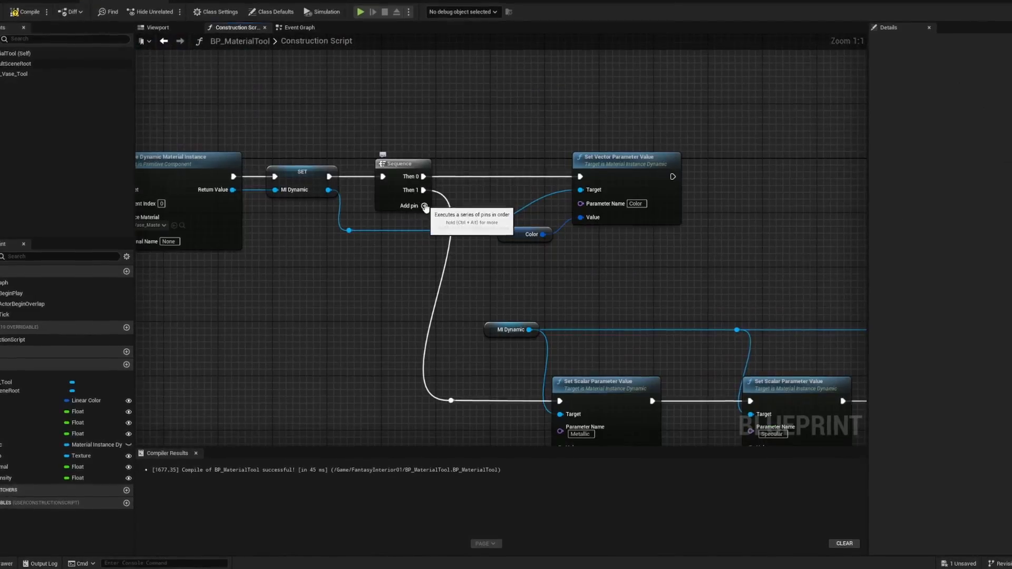
- Add a Then 2 output to the Sequence and connect it to the Normal Map node through a reroute point
{"action": "left_click", "coordinate": [425, 207]}
{"action": "right_click_drag", "start_coordinate": [425, 211], "coordinate": [357, 165]}
{"action": "left_click_drag", "start_coordinate": [355, 158], "coordinate": [501, 321]}
{"action": "double_click", "coordinate": [444, 290]}
{"action": "left_click_drag", "start_coordinate": [453, 295], "coordinate": [392, 330]}
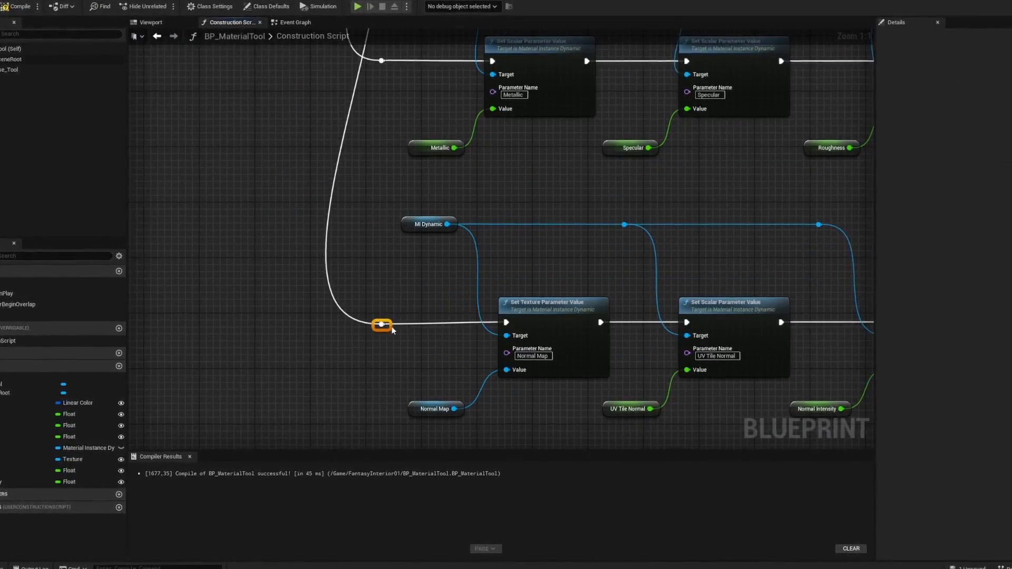
- Shift the Metallic, Specular and Roughness group and its Then 1 reroute point sideways to separate the execution wires
{"action": "scroll", "coordinate": [391, 328], "scroll_direction": "down", "scroll_amount": 2}
{"action": "right_click_drag", "start_coordinate": [480, 166], "coordinate": [421, 311]}
{"action": "left_click_drag", "start_coordinate": [793, 185], "coordinate": [347, 347]}
{"action": "left_click_drag", "start_coordinate": [355, 337], "coordinate": [387, 338]}
{"action": "left_click_drag", "start_coordinate": [327, 278], "coordinate": [405, 278]}
{"action": "left_click", "coordinate": [577, 131]}
- Compile and save BP_MaterialTool and select the Normal Intensity getter
{"action": "right_click_drag", "start_coordinate": [577, 131], "coordinate": [717, 218]}
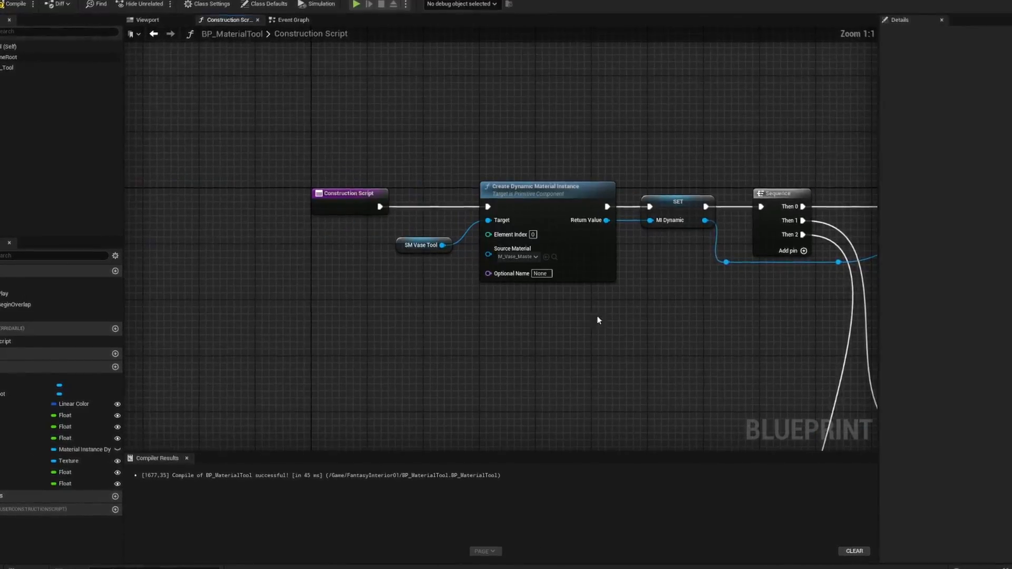
{"action": "right_click_drag", "start_coordinate": [764, 322], "coordinate": [262, 311]}
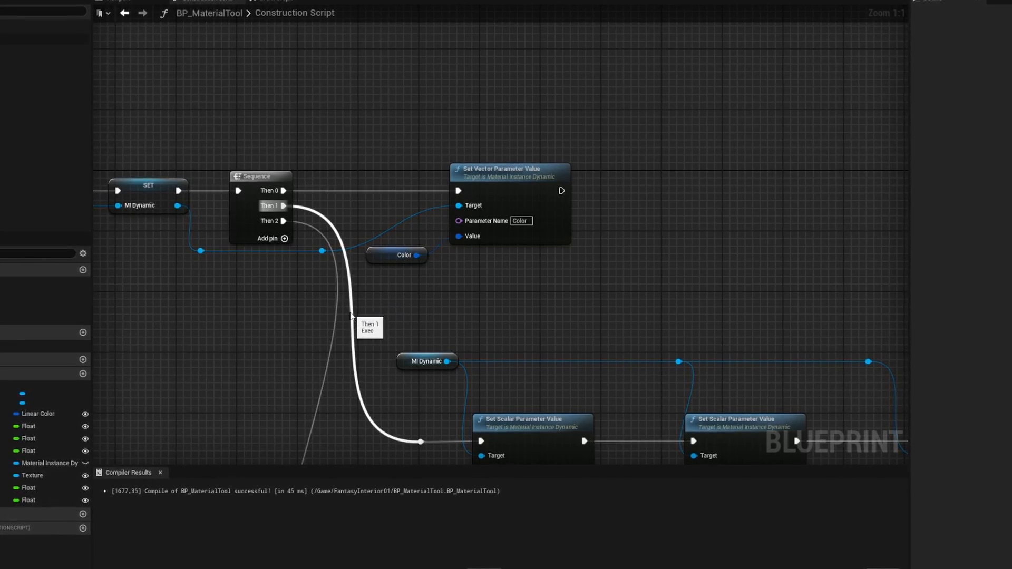
{"action": "right_click_drag", "start_coordinate": [657, 316], "coordinate": [423, 173]}
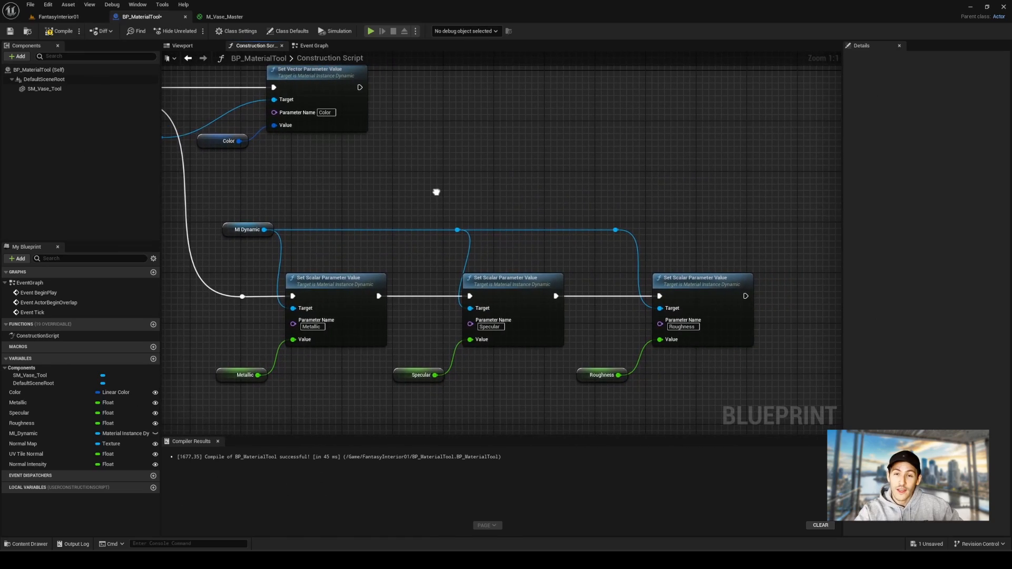
{"action": "right_click_drag", "start_coordinate": [331, 371], "coordinate": [561, 414]}
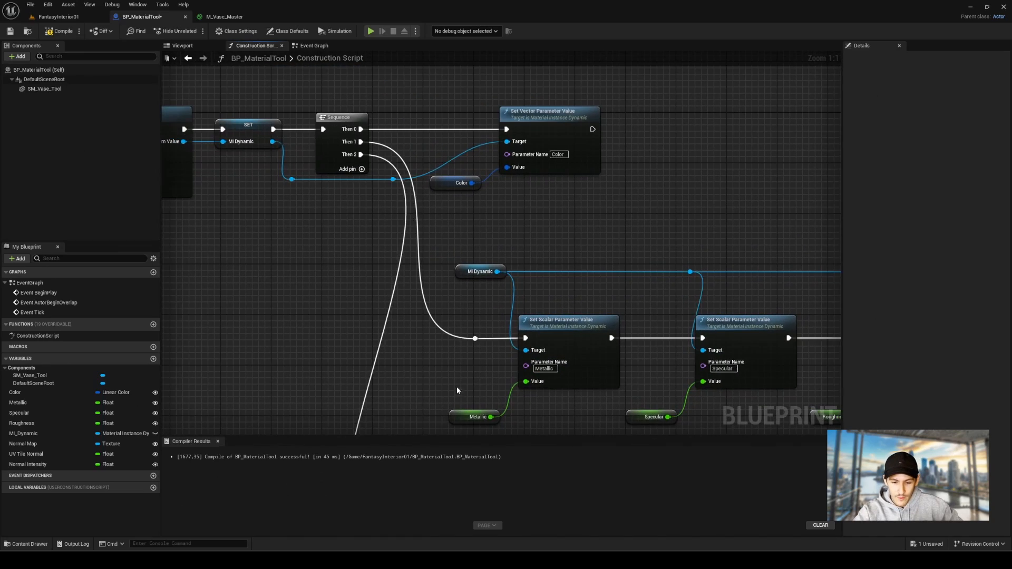
{"action": "right_click_drag", "start_coordinate": [456, 387], "coordinate": [421, 94]}
{"action": "right_click_drag", "start_coordinate": [722, 404], "coordinate": [569, 413]}
{"action": "left_click", "coordinate": [51, 31]}
{"action": "left_click", "coordinate": [673, 364]}
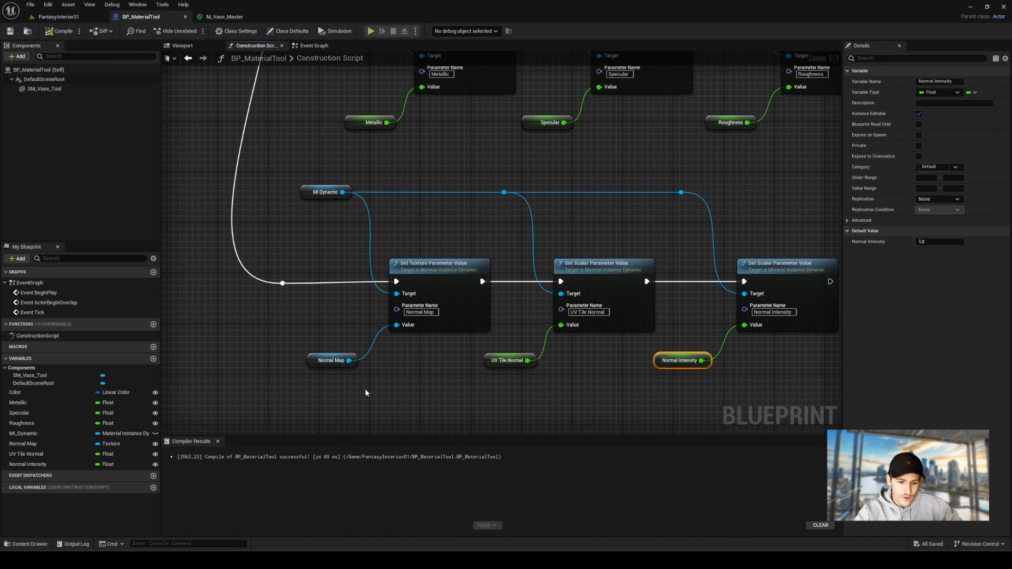
- Assign the Normal Map variable to a new category named Normal and move the UV Tile Normal variable into it
{"action": "left_click", "coordinate": [312, 362]}
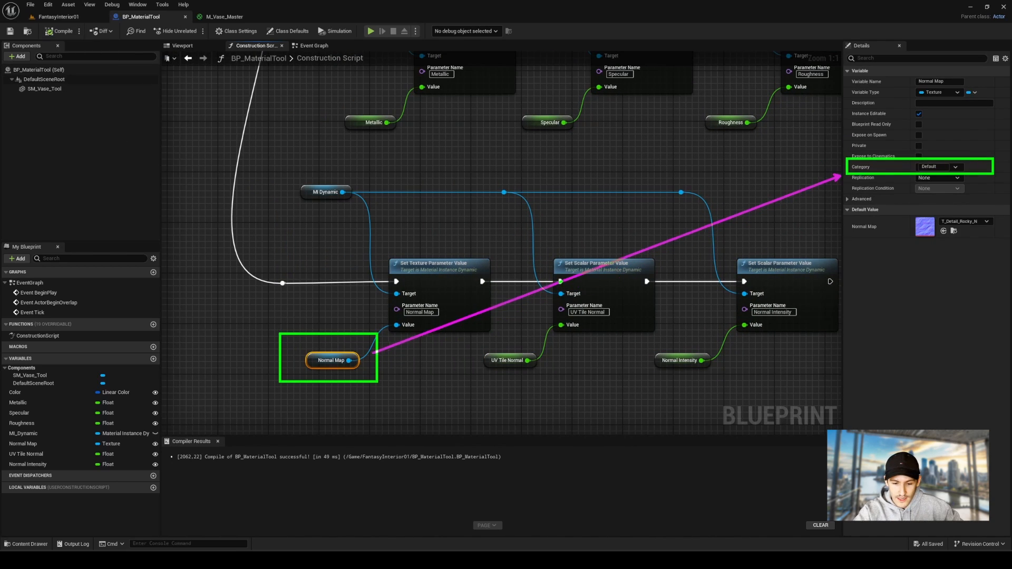
{"action": "left_click_drag", "start_coordinate": [939, 167], "coordinate": [883, 178]}
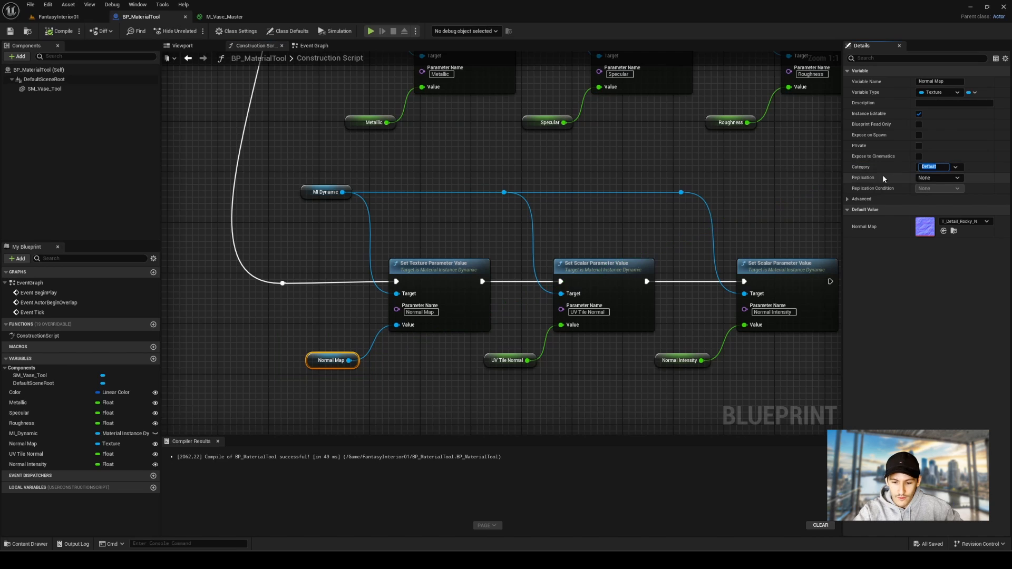
{"action": "type", "text": "Normal"}
{"action": "key", "text": "Return"}
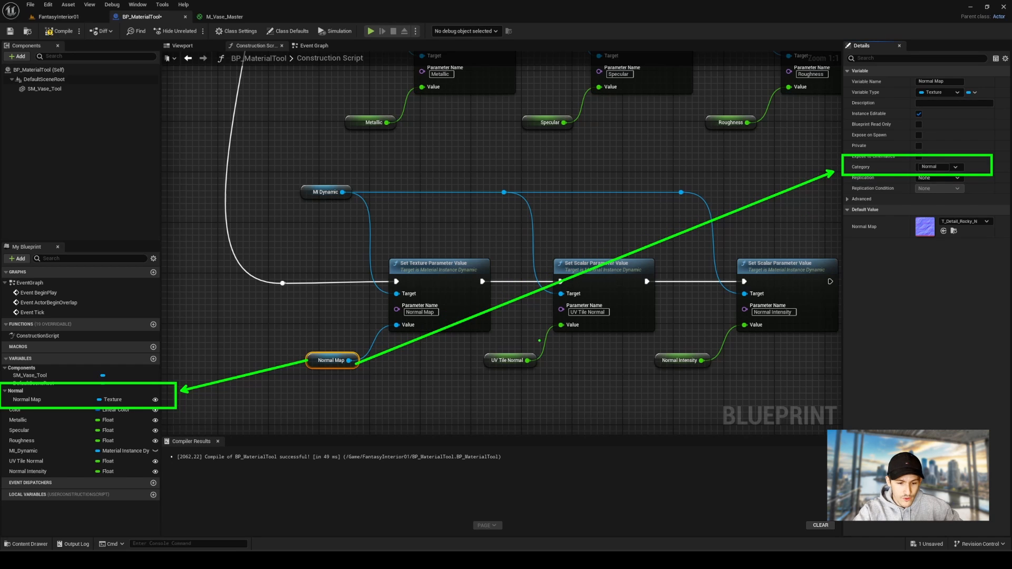
{"action": "left_click", "coordinate": [26, 461]}
{"action": "left_click_drag", "start_coordinate": [27, 461], "coordinate": [55, 410]}
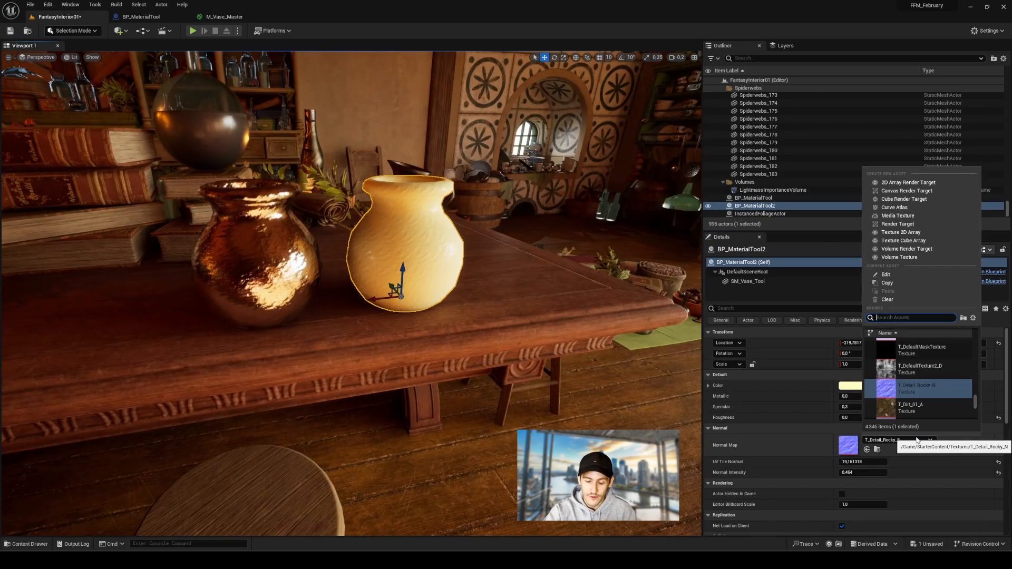
- Give the yellow vase the T_grass_ground_normal normal map and adjust its UV Tile Normal and Normal Intensity, the latter to about 1.05
{"action": "scroll", "coordinate": [918, 380], "scroll_direction": "down", "scroll_amount": 3}
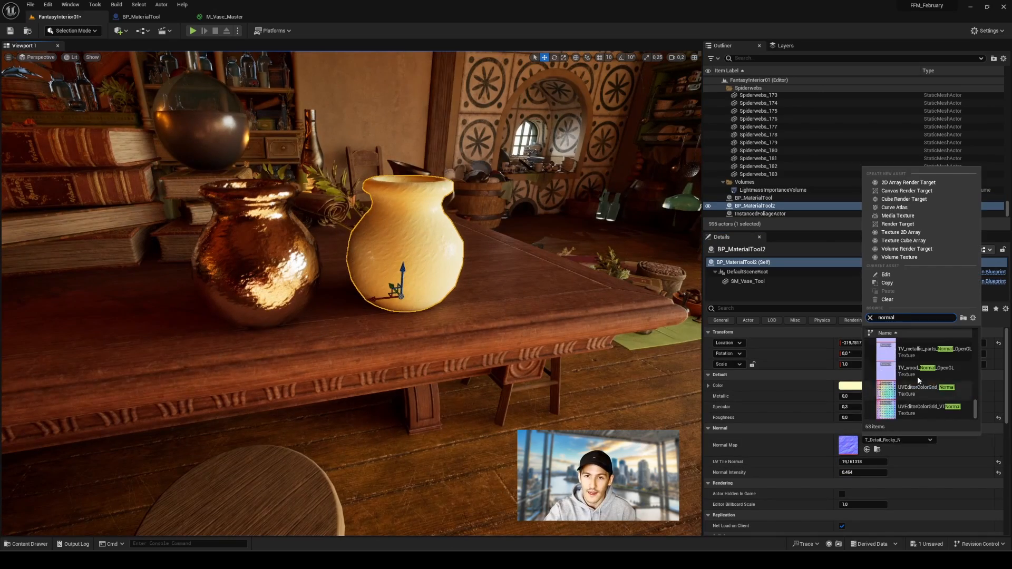
{"action": "scroll", "coordinate": [918, 379], "scroll_direction": "down", "scroll_amount": 3}
{"action": "left_click", "coordinate": [918, 379]}
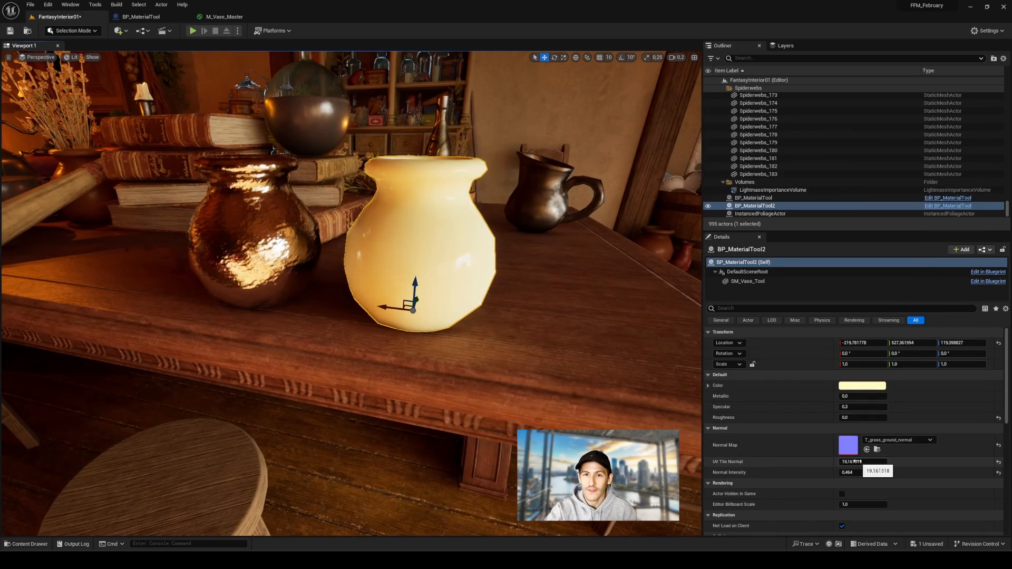
{"action": "left_click_drag", "start_coordinate": [863, 472], "coordinate": [863, 473]}
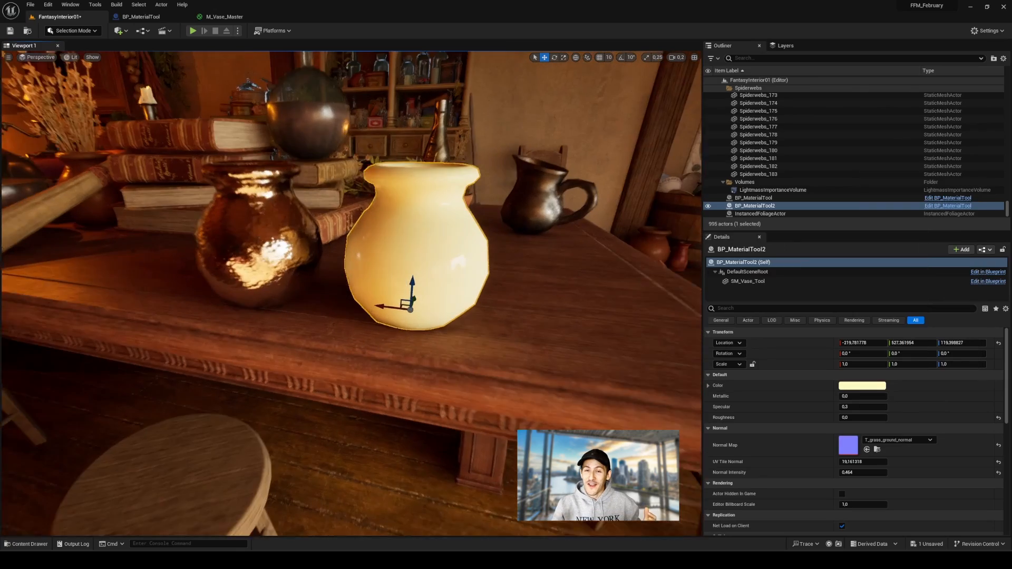
{"action": "left_click_drag", "start_coordinate": [864, 462], "coordinate": [853, 462]}
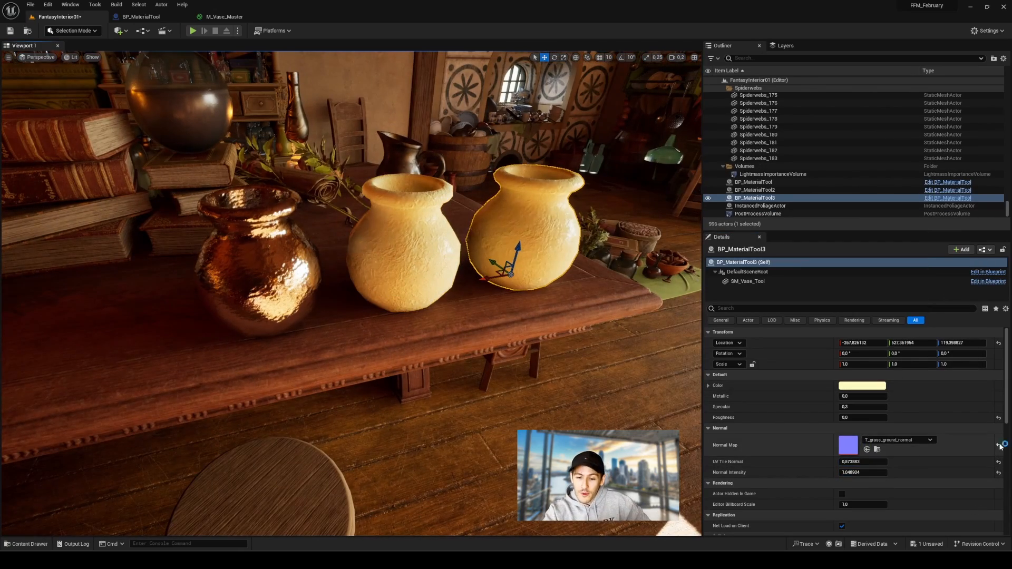
- On the third vase, adjust the tiling of the T_Detail_Rocky_N normal map to about 15.45 and change the color to purple
{"action": "left_click_drag", "start_coordinate": [867, 462], "coordinate": [870, 463]}
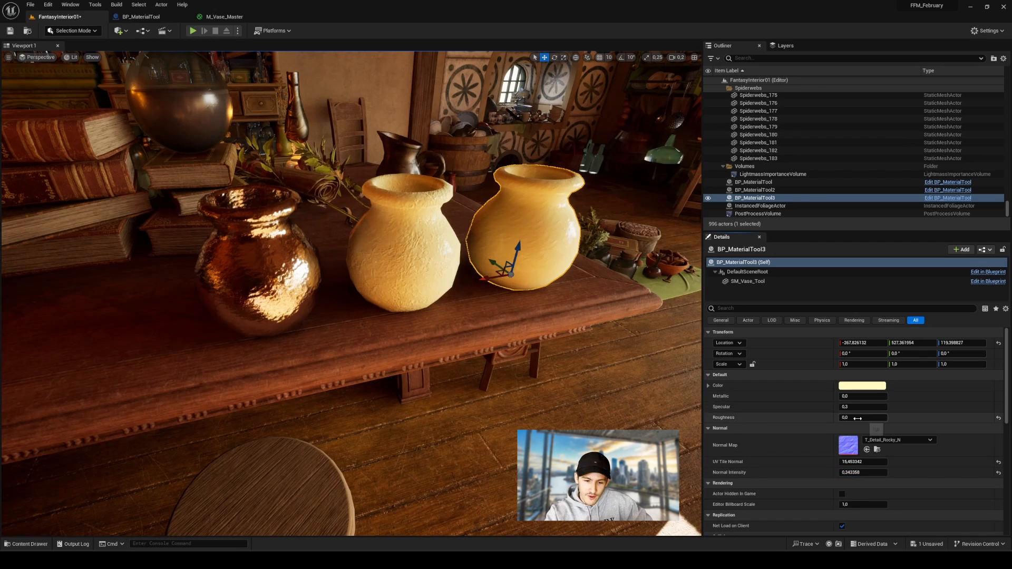
{"action": "left_click", "coordinate": [862, 386]}
{"action": "left_click", "coordinate": [720, 401]}
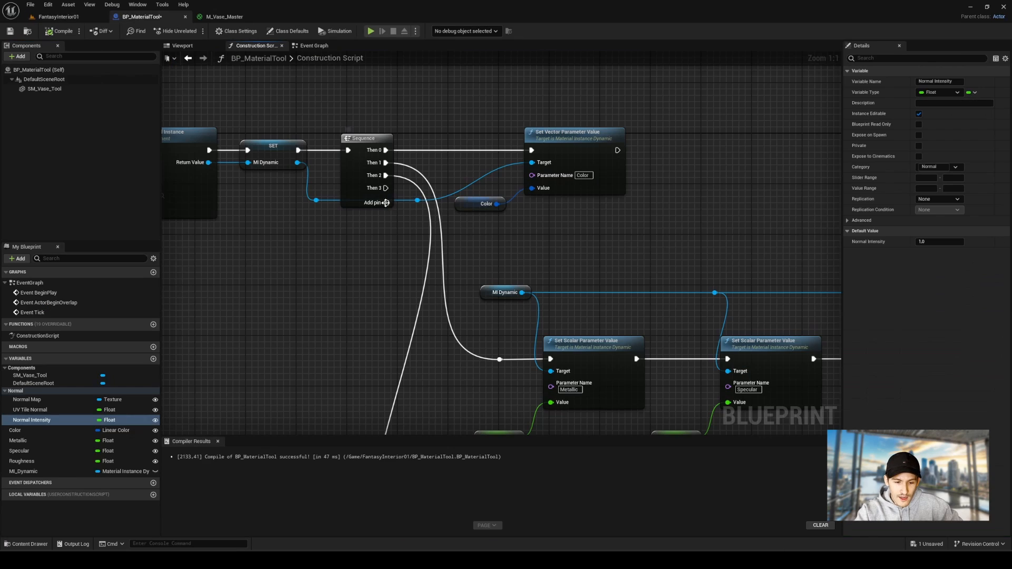
- Add a Branch node in the empty graph area below the normal parameter nodes
{"action": "right_click_drag", "start_coordinate": [416, 398], "coordinate": [353, 93]}
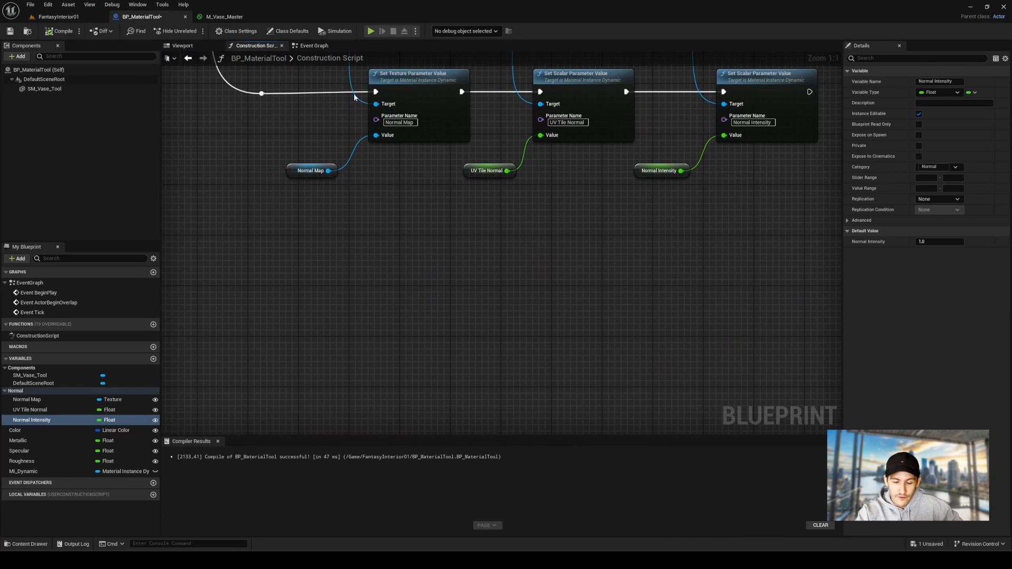
{"action": "right_click", "coordinate": [353, 263]}
{"action": "type", "text": "branch"}
{"action": "key", "text": "Return"}
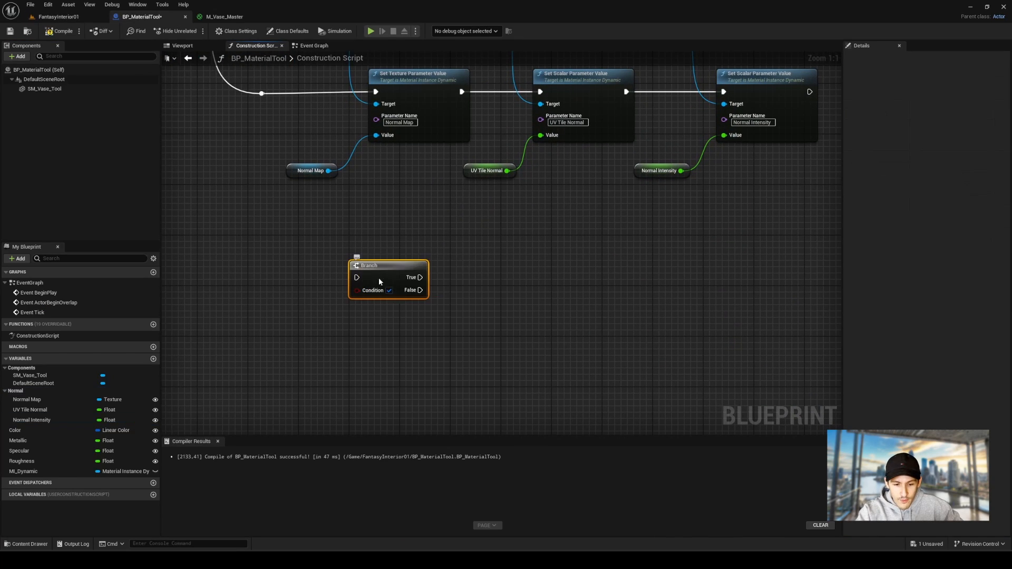
- Promote the Branch's Condition to an instance-editable Boolean variable named Mesh? and place its getter below the Branch
{"action": "left_click", "coordinate": [402, 258]}
{"action": "right_click_drag", "start_coordinate": [402, 261], "coordinate": [466, 258]}
{"action": "left_click", "coordinate": [469, 267]}
{"action": "right_click", "coordinate": [438, 288]}
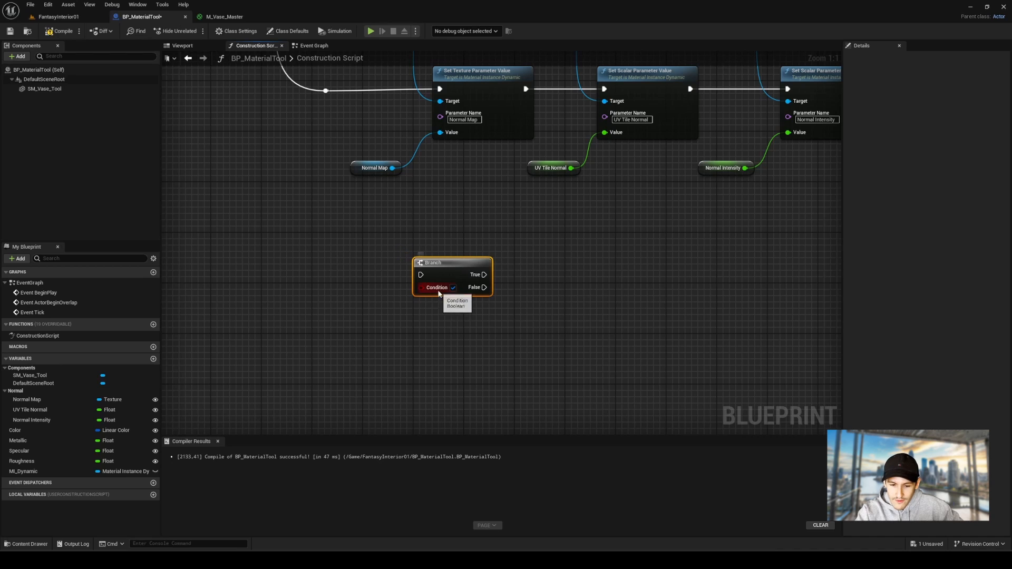
{"action": "left_click", "coordinate": [503, 303]}
{"action": "key", "text": "Return"}
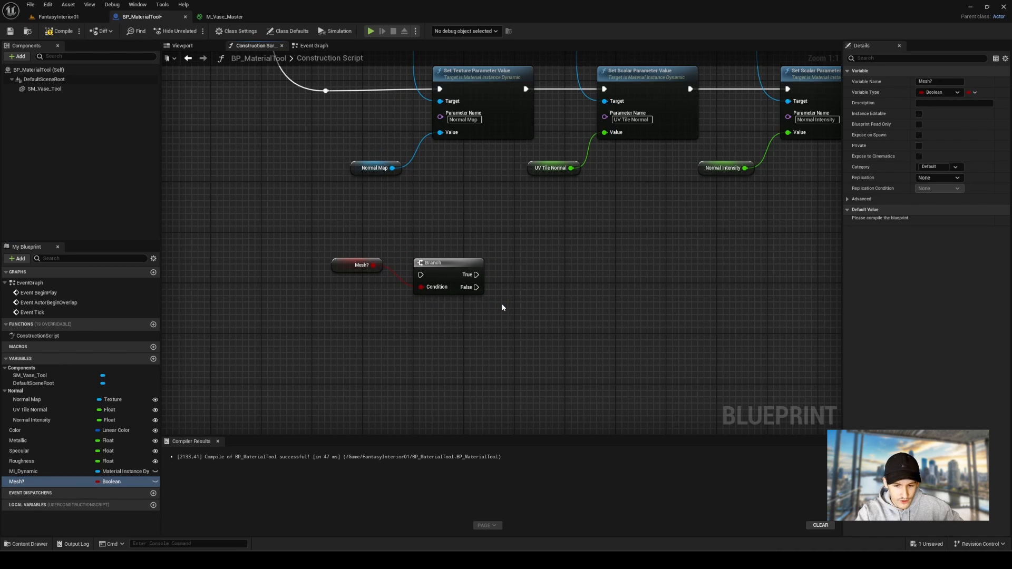
{"action": "left_click", "coordinate": [358, 265]}
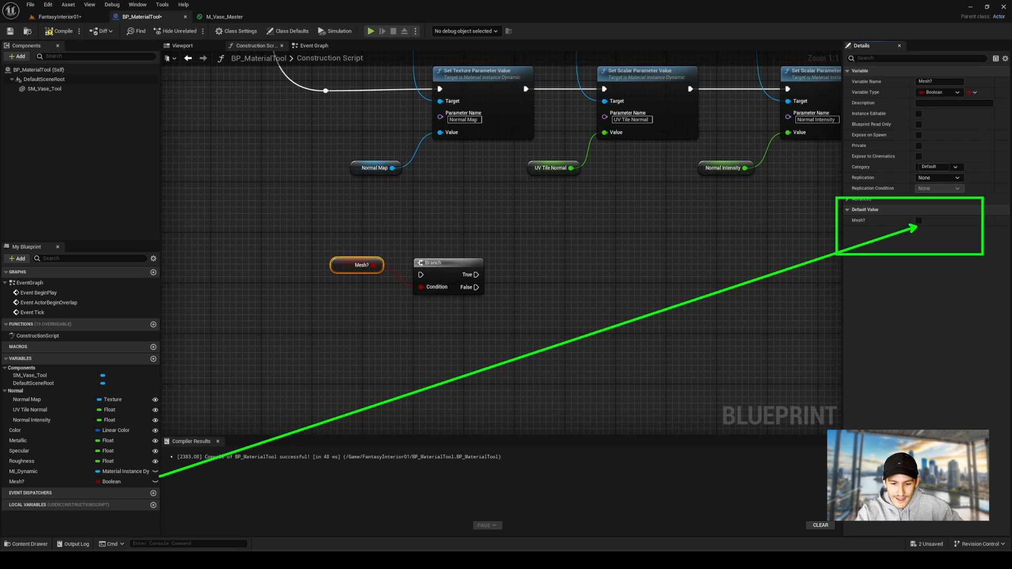
{"action": "mouse_move", "coordinate": [359, 265]}
{"action": "left_mouse_down"}
{"action": "mouse_move", "coordinate": [366, 278]}
{"action": "mouse_move", "coordinate": [351, 316]}
{"action": "left_mouse_up"}
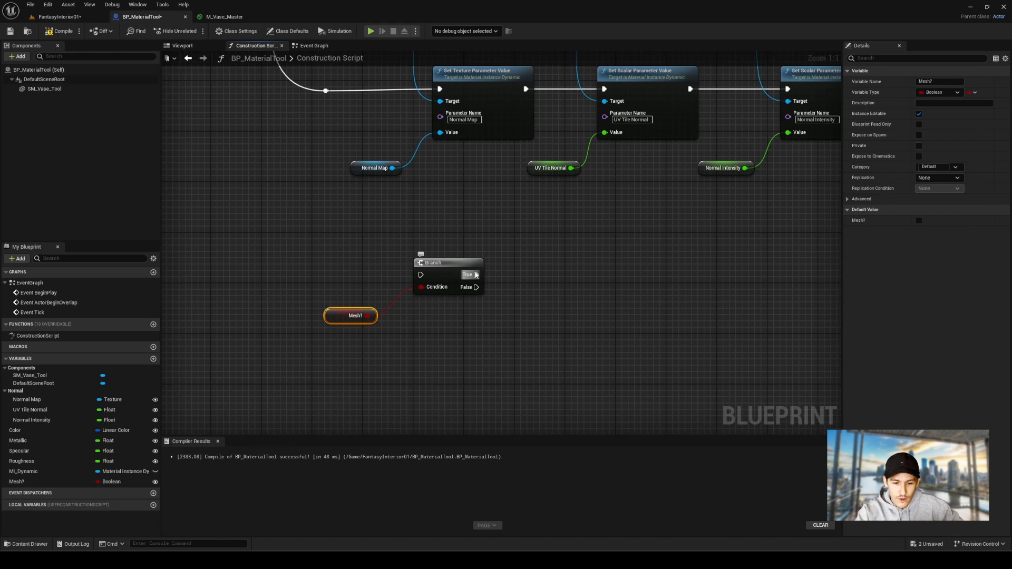
- Add an Add Static Mesh Component node executed from the Branch's True output and align it with the Branch
{"action": "left_click_drag", "start_coordinate": [477, 274], "coordinate": [527, 274]}
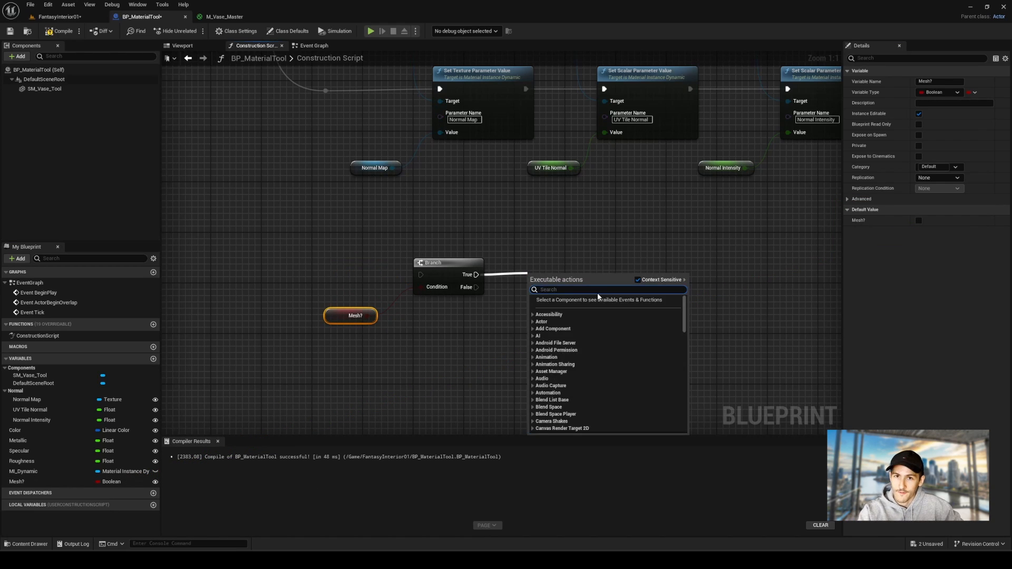
{"action": "type", "text": "add static"}
{"action": "key", "text": "Return"}
{"action": "left_click_drag", "start_coordinate": [597, 294], "coordinate": [603, 272]}
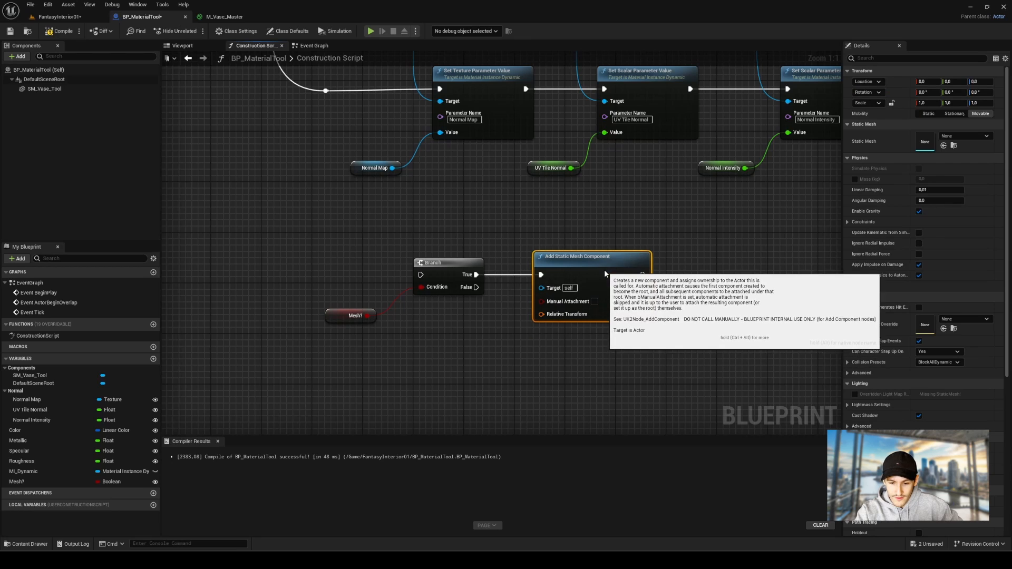
- Promote the component's Relative Transform to an instance-editable variable named Mesh Transform, place its getter below, and compile
{"action": "right_click_drag", "start_coordinate": [699, 273], "coordinate": [598, 273]}
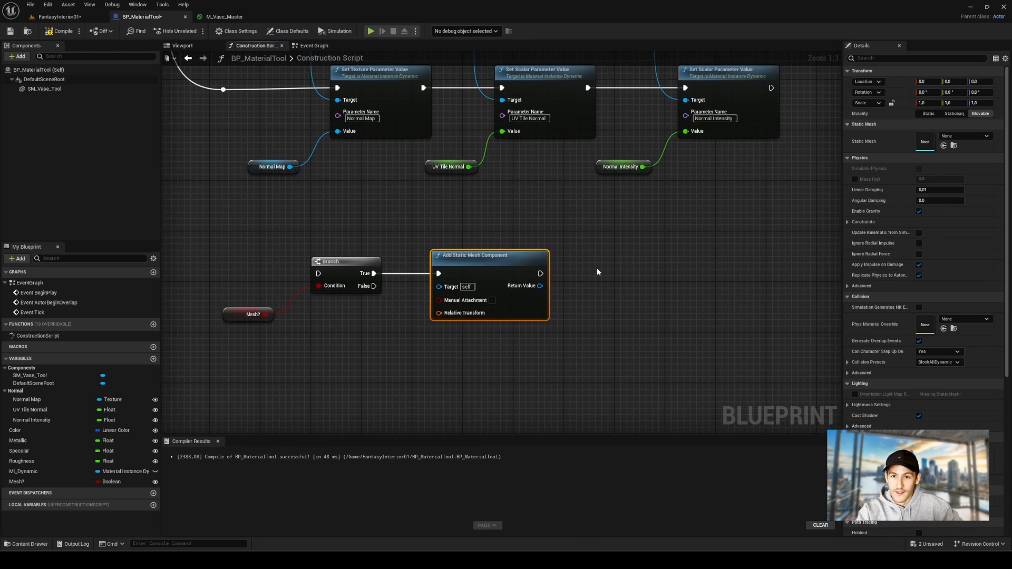
{"action": "right_click", "coordinate": [467, 315]}
{"action": "left_click", "coordinate": [523, 329]}
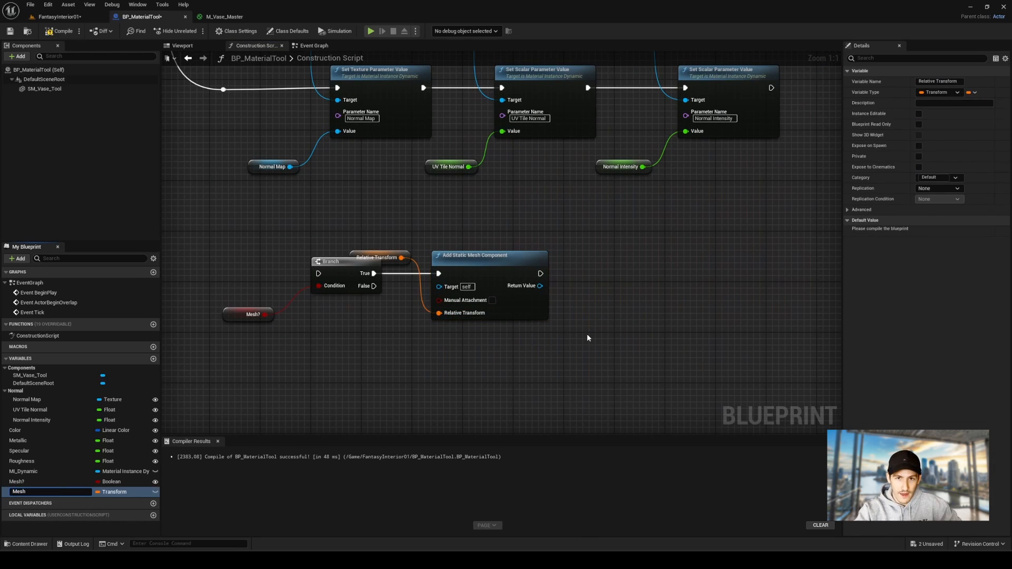
{"action": "type", "text": "Mesh Transform"}
{"action": "key", "text": "Return"}
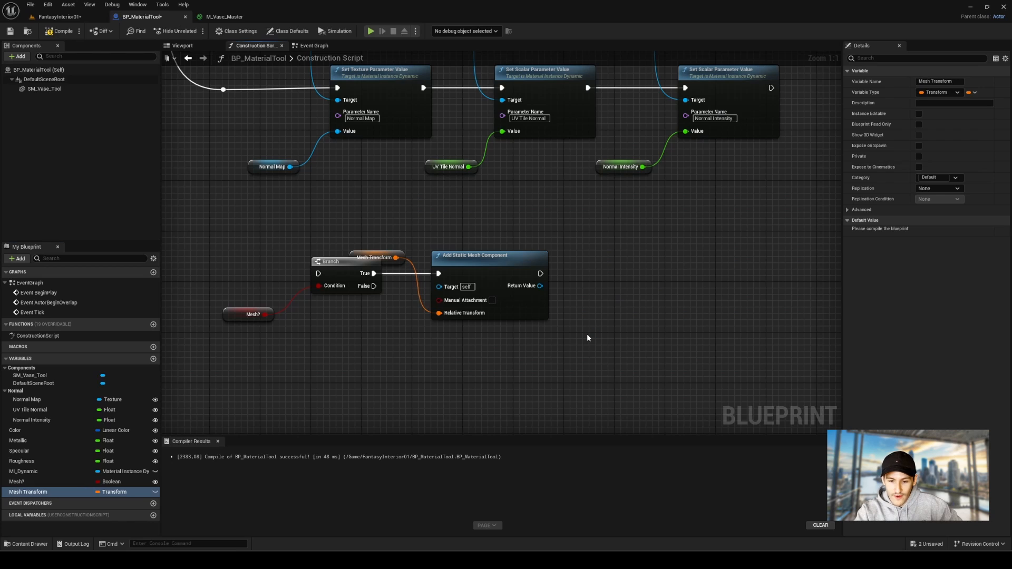
{"action": "left_click_drag", "start_coordinate": [371, 256], "coordinate": [375, 326]}
{"action": "left_click", "coordinate": [54, 32]}
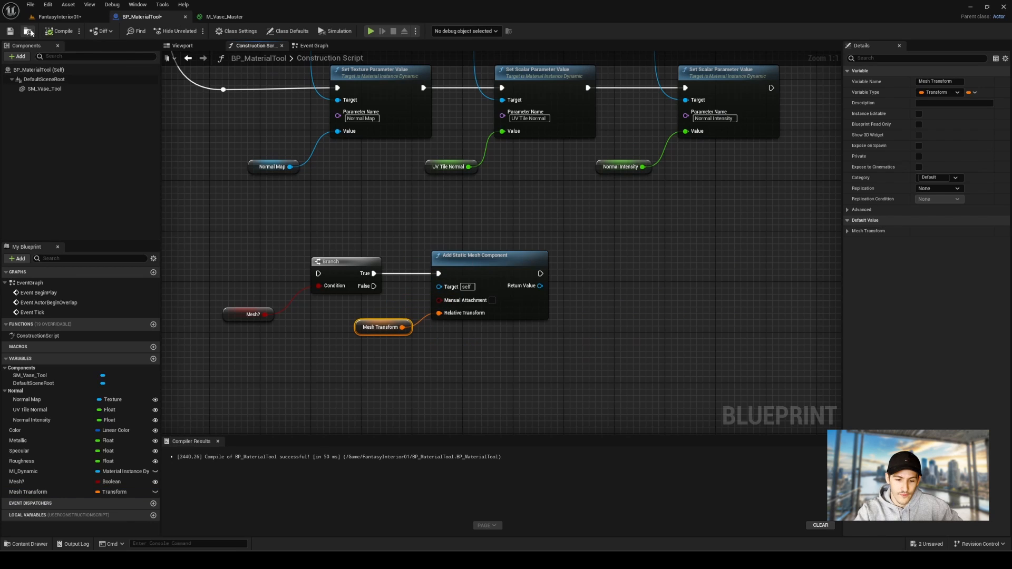
{"action": "left_click", "coordinate": [155, 492]}
- Add a Set Static Mesh node after Add Static Mesh Component and connect its Target to the component's Return Value
{"action": "right_click_drag", "start_coordinate": [616, 275], "coordinate": [541, 244]}
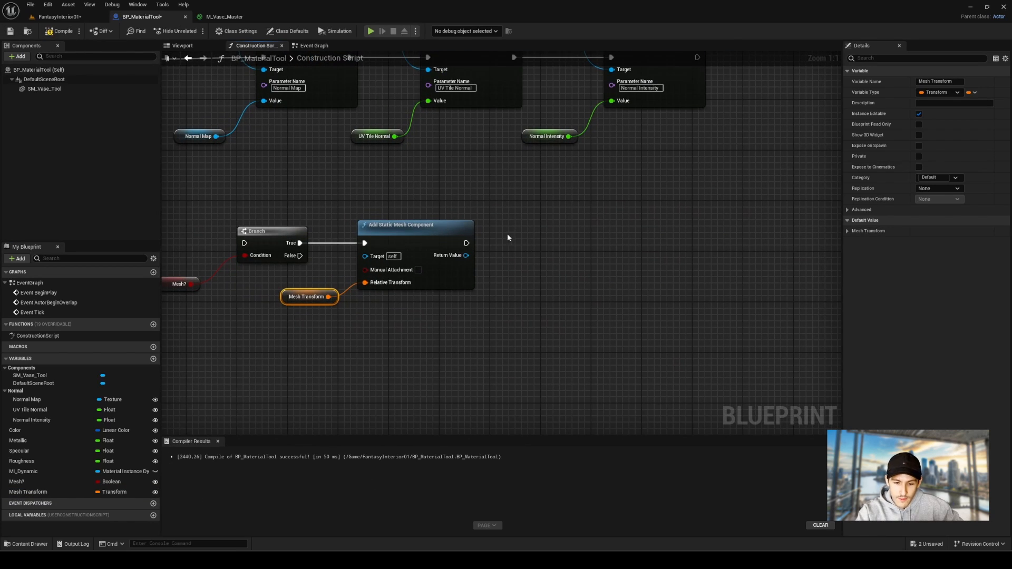
{"action": "left_click_drag", "start_coordinate": [466, 243], "coordinate": [565, 241]}
{"action": "type", "text": "set stati"}
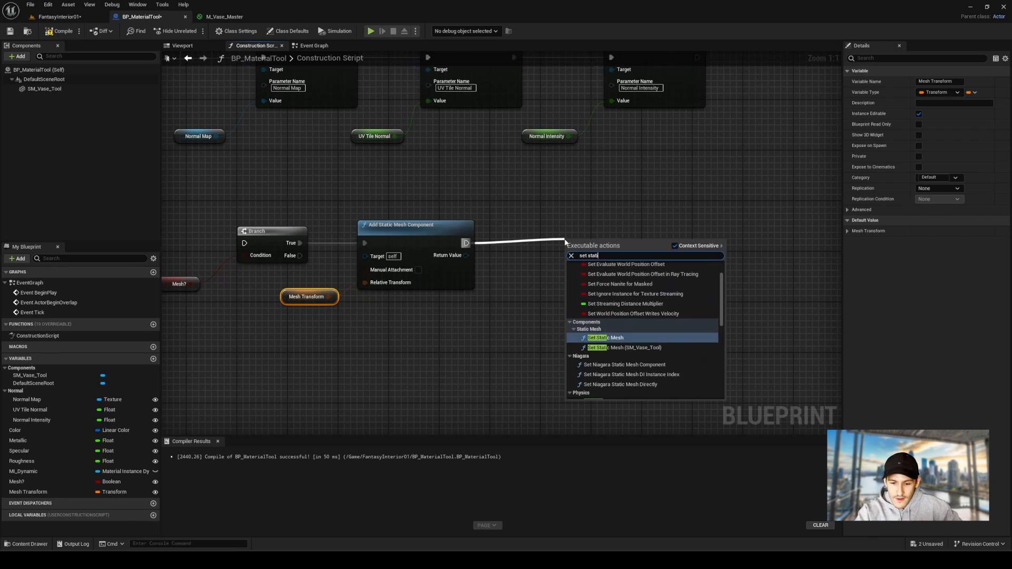
{"action": "type", "text": "c mesh"}
{"action": "left_click", "coordinate": [605, 337]}
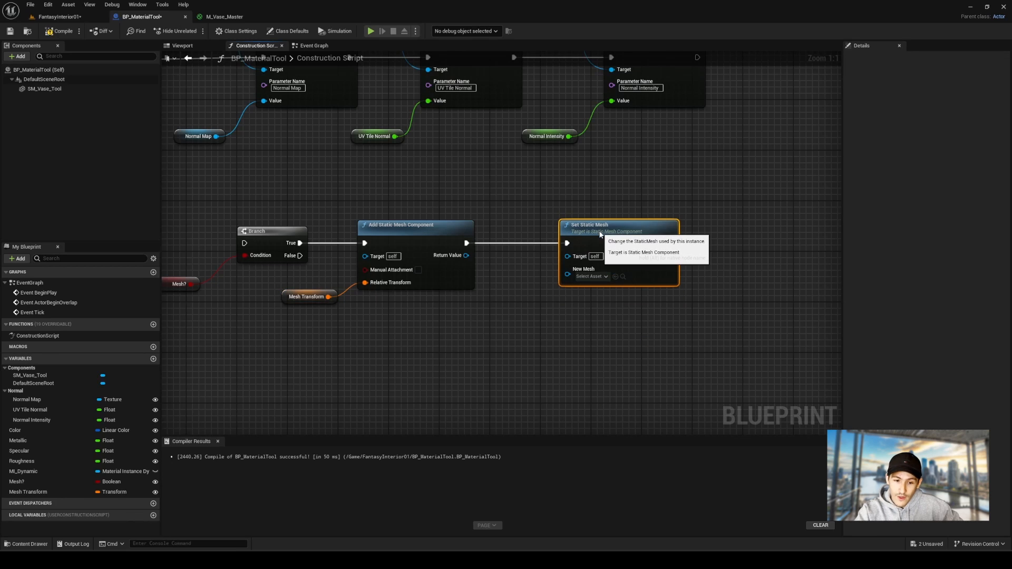
{"action": "left_click_drag", "start_coordinate": [567, 256], "coordinate": [467, 256]}
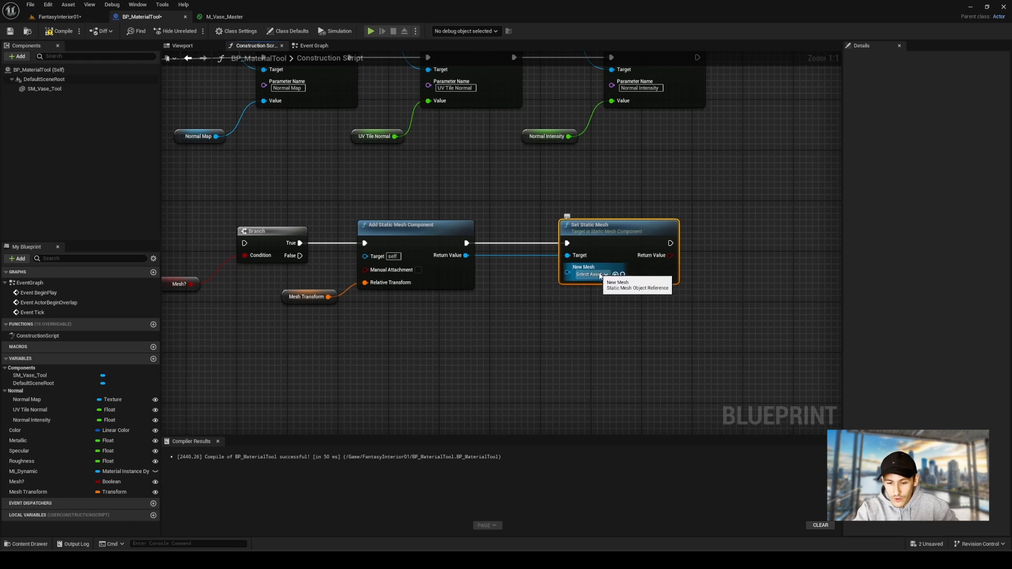
- Promote the New Mesh input to a variable named Select Mesh and place its getter below the execution line
{"action": "right_click", "coordinate": [567, 273]}
{"action": "left_click", "coordinate": [627, 292]}
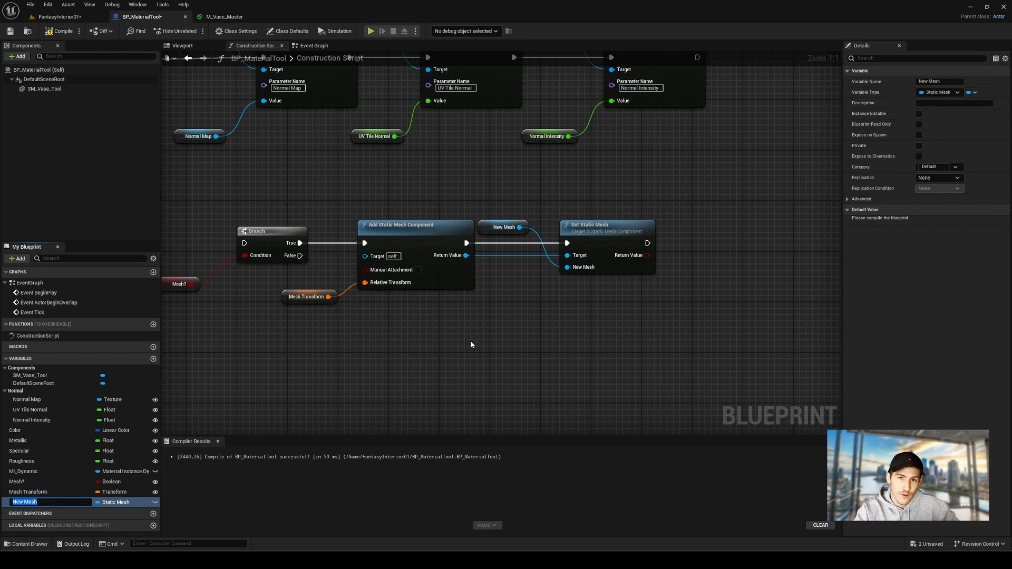
{"action": "type", "text": "Select Mes"}
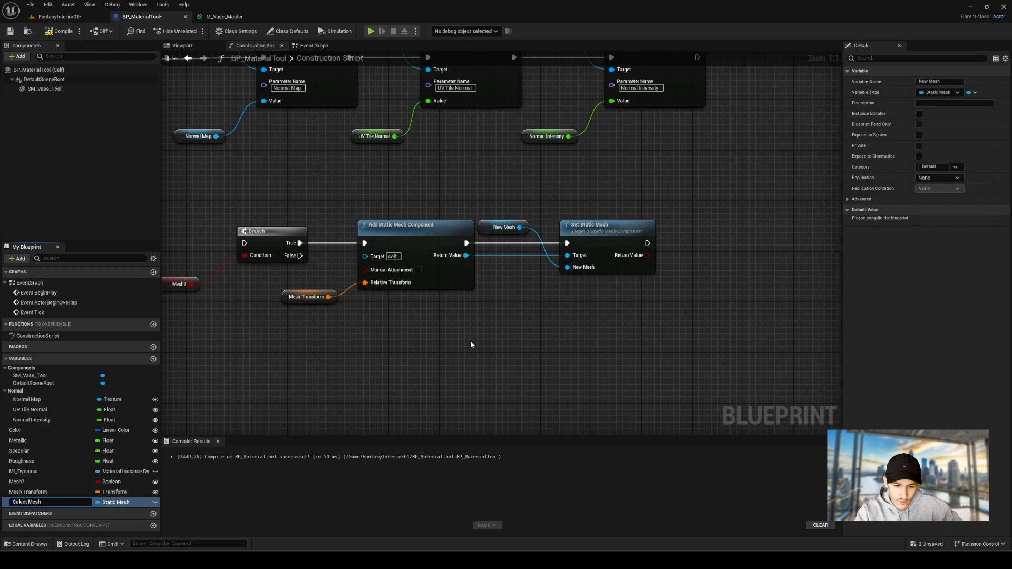
{"action": "type", "text": "h"}
{"action": "key", "text": "Return"}
{"action": "left_click_drag", "start_coordinate": [503, 227], "coordinate": [508, 303]}
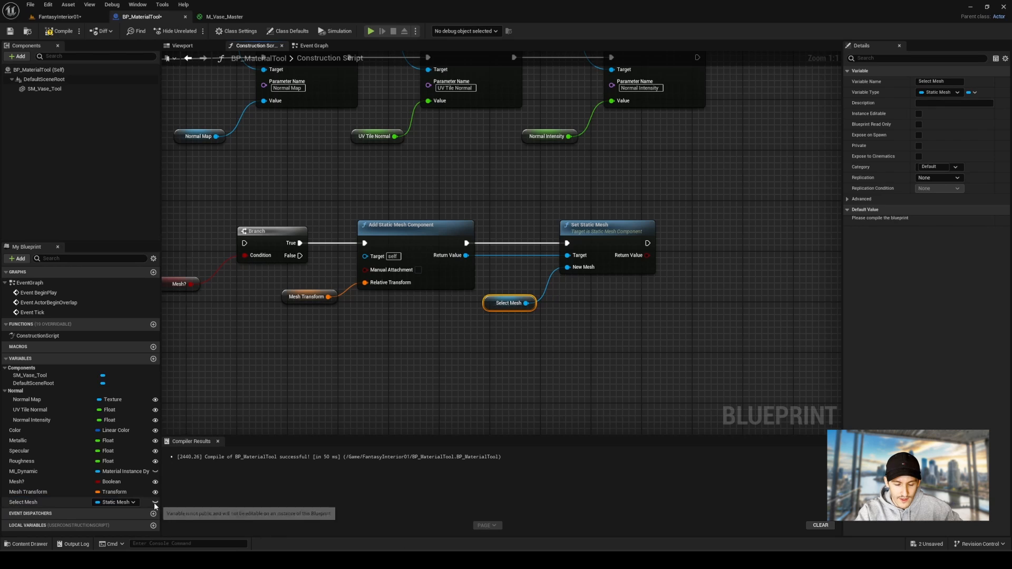
- Connect the Sequence's Then 3 output to the Branch and route the wire through a reroute point beside it
{"action": "left_click_drag", "start_coordinate": [406, 158], "coordinate": [498, 201]}
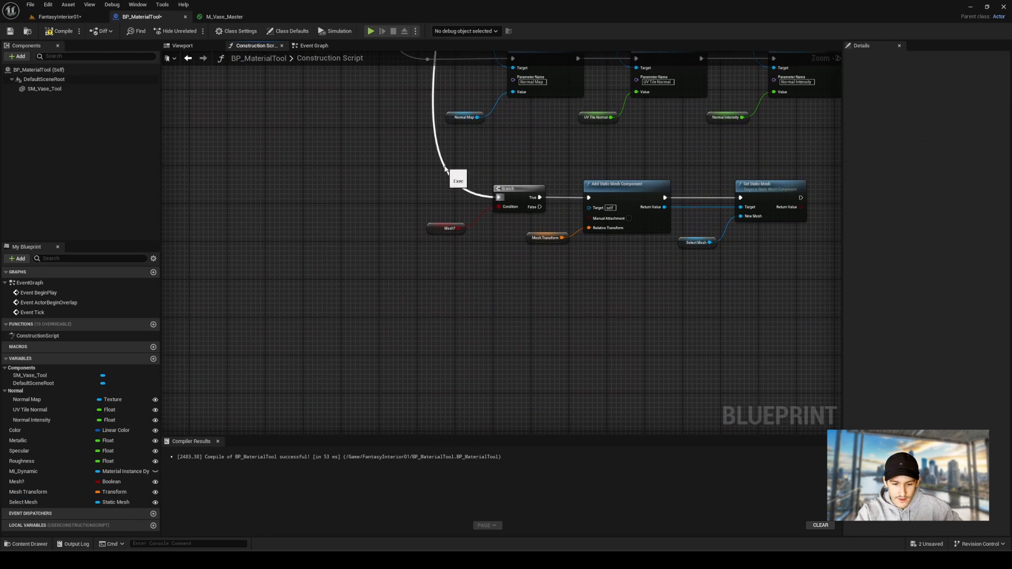
{"action": "double_click", "coordinate": [447, 167]}
{"action": "left_click_drag", "start_coordinate": [447, 168], "coordinate": [370, 206]}
{"action": "scroll", "coordinate": [501, 147], "scroll_direction": "down", "scroll_amount": 4}
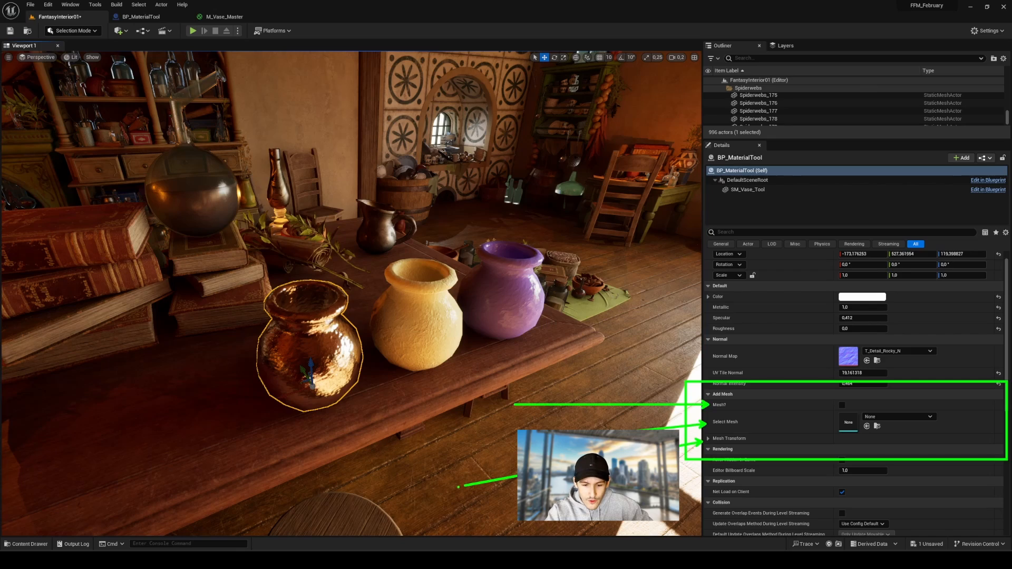
- Enable Mesh? on the copper vase in the level and select SM_Herbs_03 as its added mesh
{"action": "left_click", "coordinate": [842, 405]}
{"action": "left_click", "coordinate": [899, 416]}
{"action": "type", "text": "herb"}
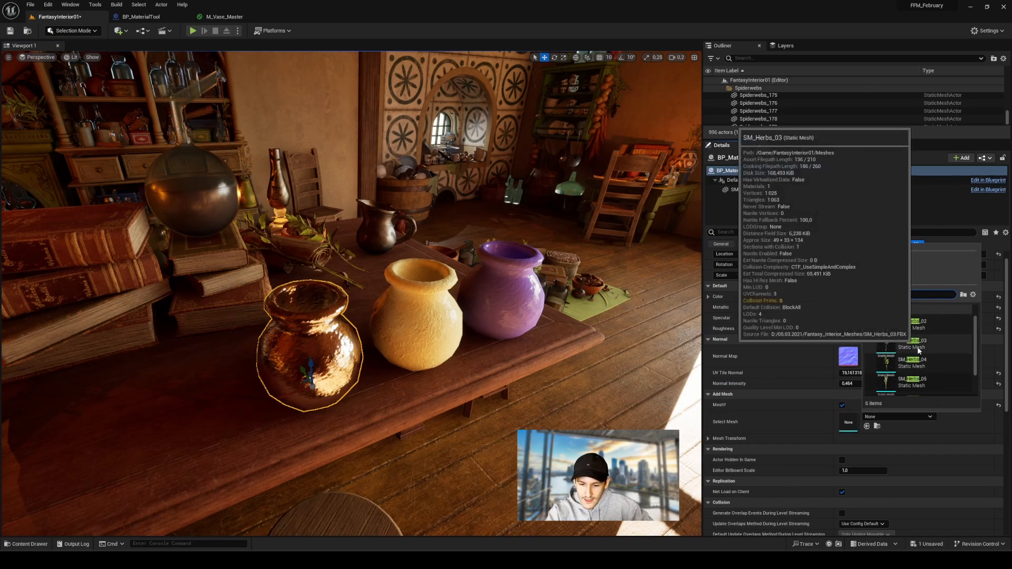
{"action": "left_click", "coordinate": [918, 348]}
- Adjust the copper vase's Mesh Transform to a Z scale of about 0.93 and a Z location of about -0.63
{"action": "left_click", "coordinate": [729, 438]}
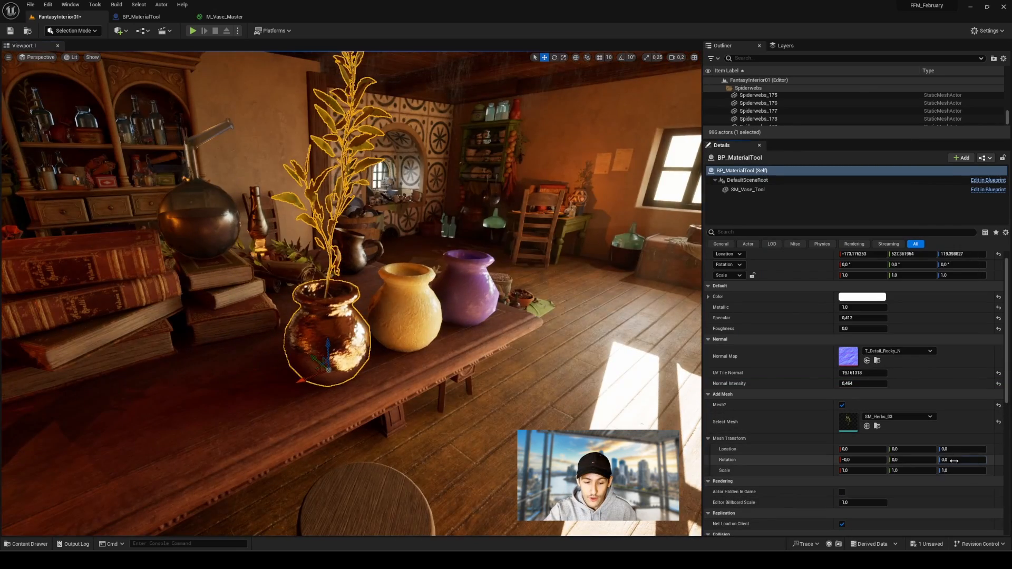
{"action": "mouse_move", "coordinate": [954, 461]}
{"action": "left_mouse_down"}
{"action": "mouse_move", "coordinate": [963, 461]}
{"action": "mouse_move", "coordinate": [943, 471]}
{"action": "mouse_move", "coordinate": [954, 471]}
{"action": "left_mouse_up"}
{"action": "left_click_drag", "start_coordinate": [954, 450], "coordinate": [953, 450]}
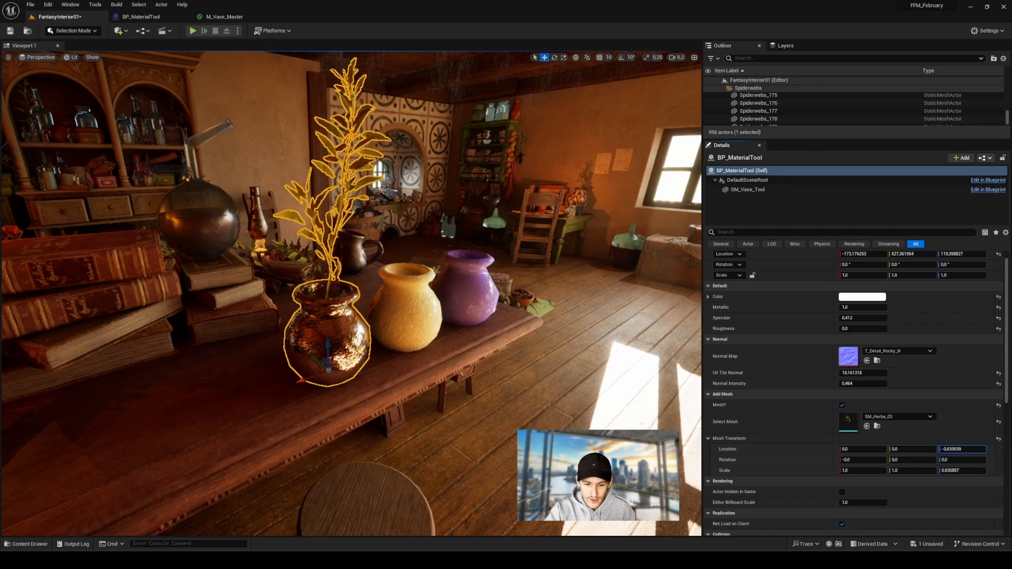
- Add the SM_Herbs_05 mesh to the yellow vase and adjust its Mesh Transform with the Y location at 0
{"action": "left_click", "coordinate": [406, 311]}
{"action": "left_click", "coordinate": [913, 415]}
{"action": "type", "text": "h"}
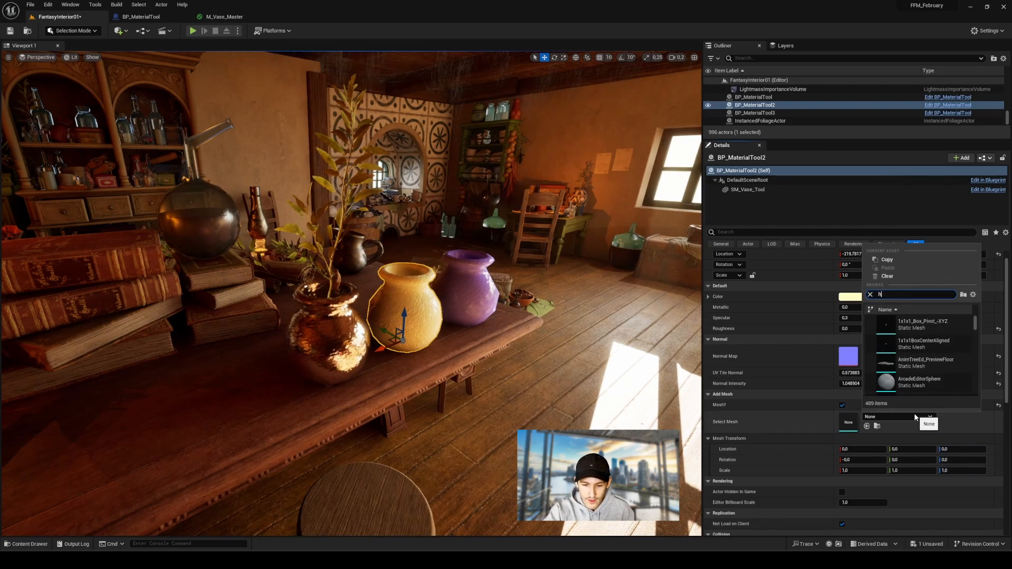
{"action": "type", "text": "erbs"}
{"action": "left_click", "coordinate": [924, 367]}
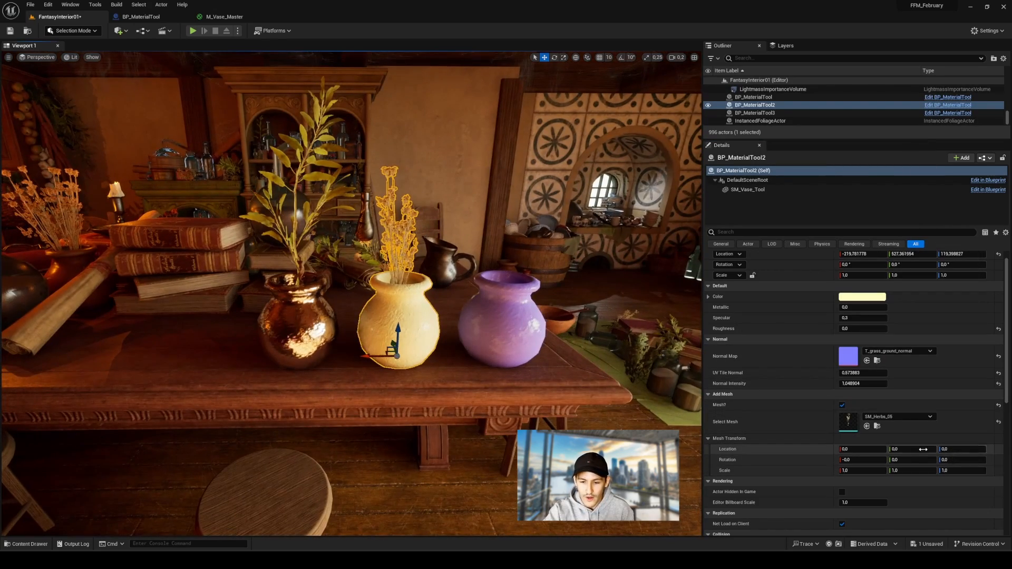
{"action": "left_click_drag", "start_coordinate": [923, 450], "coordinate": [947, 461]}
{"action": "left_click", "coordinate": [916, 450]}
{"action": "type", "text": "0"}
{"action": "key", "text": "Return"}
- Enable Mesh? on the purple vase and open its Select Mesh asset choice
{"action": "right_click_drag", "start_coordinate": [475, 295], "coordinate": [527, 314]}
{"action": "left_click", "coordinate": [491, 311]}
{"action": "left_click", "coordinate": [842, 406]}
{"action": "left_click", "coordinate": [911, 416]}
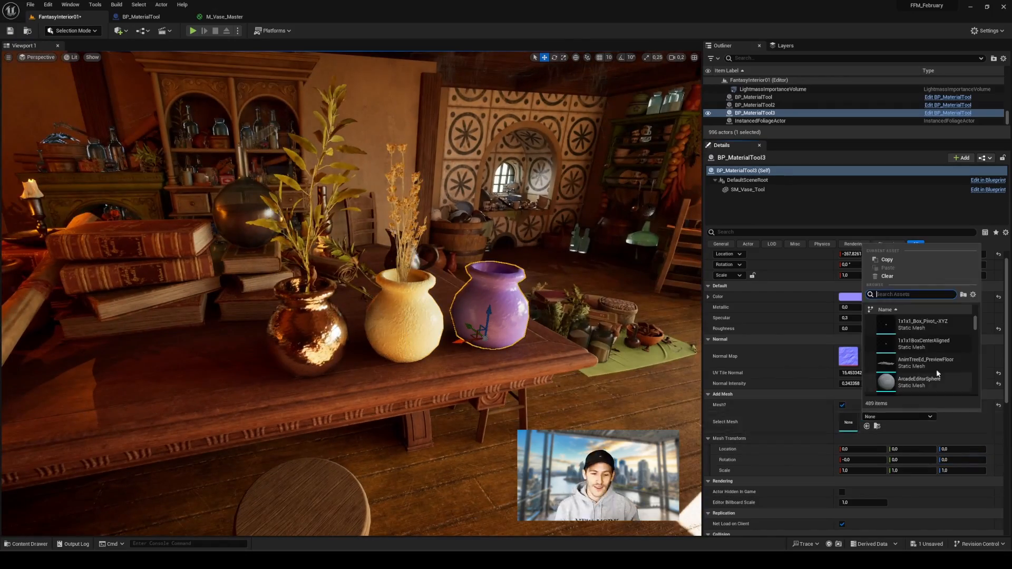